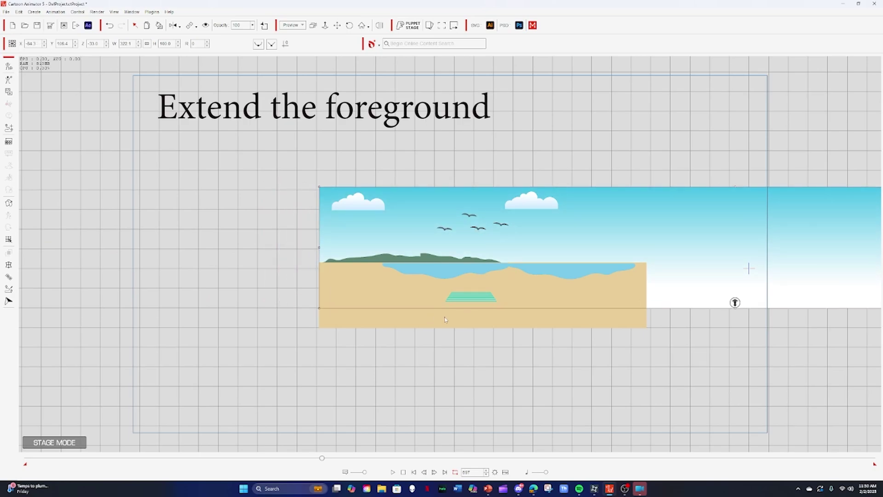
- Stretch the sand foreground horizontally to more than double its width and line up its left edge with the sky's
left_click(641, 322)
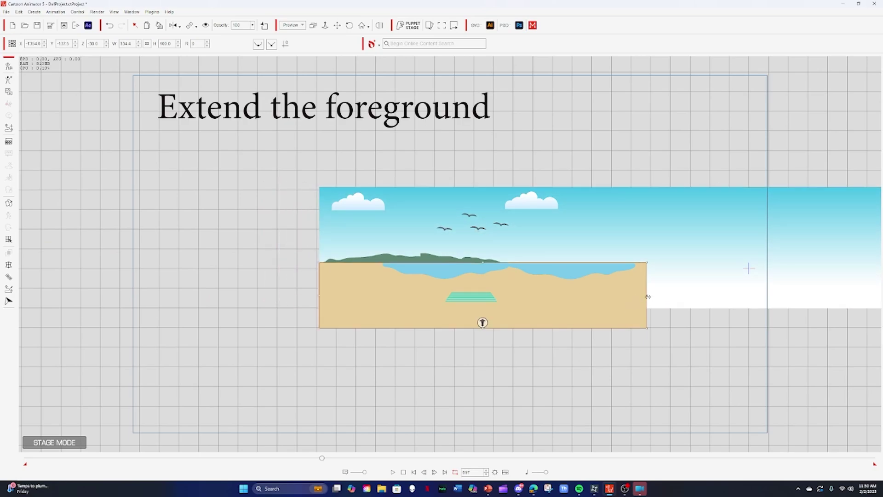
left_click_drag(648, 297, 833, 296)
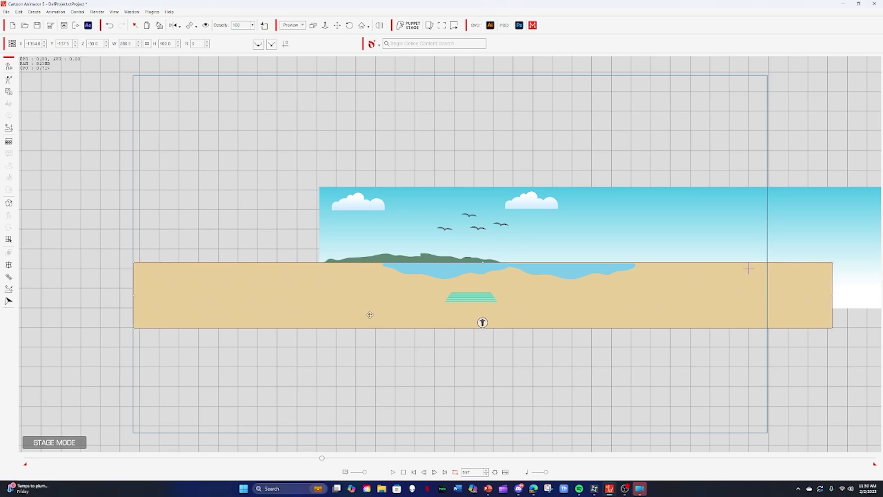
left_click_drag(370, 314, 473, 311)
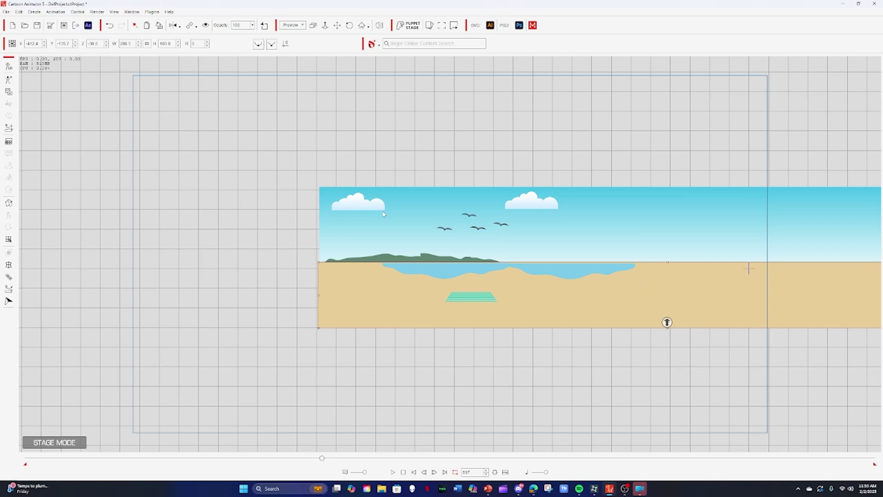
- Nudge the sky so its left edge meets the sand's, and shift the whole selected beach scene slightly left
left_click(323, 241)
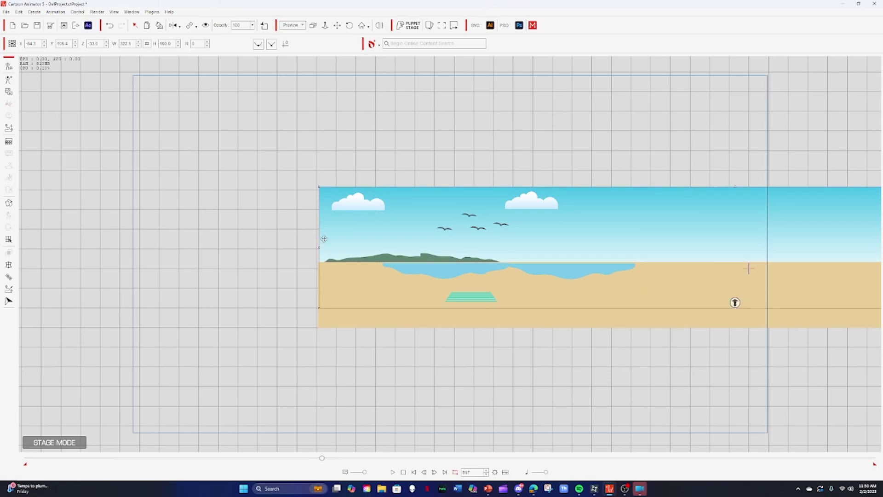
left_click(304, 178)
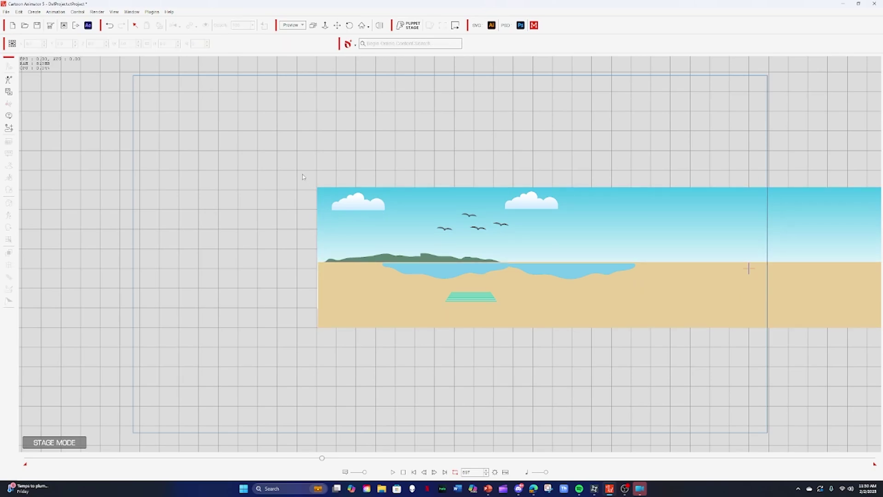
left_click(349, 307)
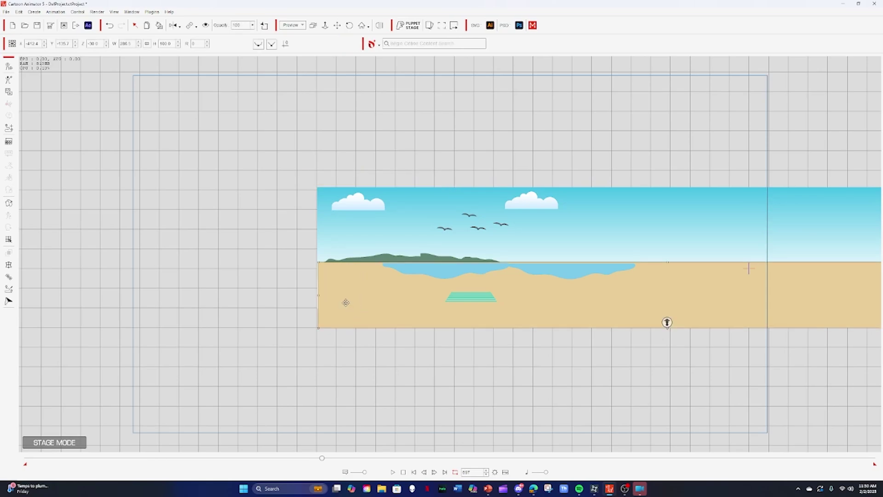
left_click(291, 177)
left_click_drag(266, 169, 864, 357)
left_click_drag(641, 241, 605, 246)
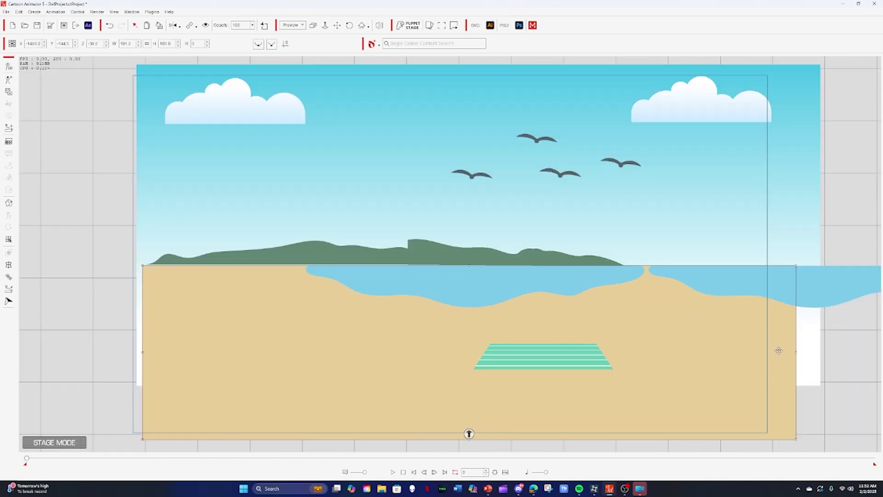
- At frame 0, stretch the sand foreground so its left edge meets the sky's left edge
right_click(781, 395)
left_click(788, 303)
left_click_drag(143, 353, 137, 353)
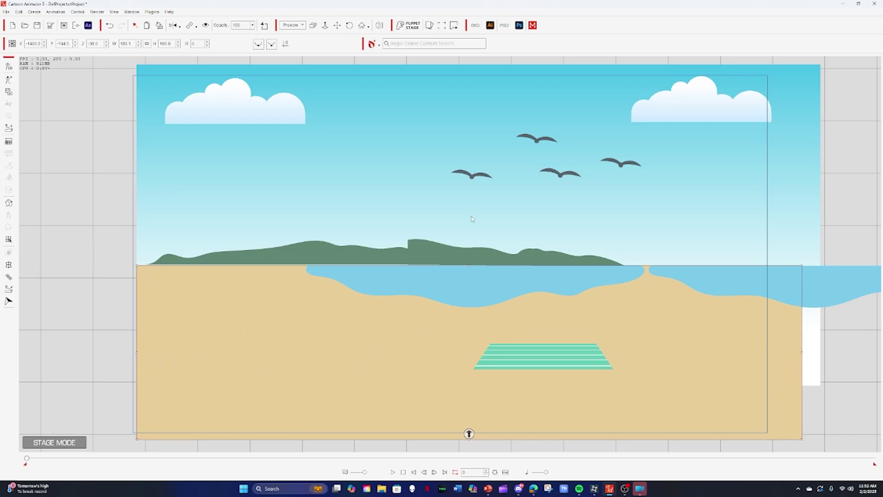
- Widen the sky background to about 209% and move it so it starts at the sand's left edge
left_click(325, 25)
left_click_drag(398, 247, 346, 416)
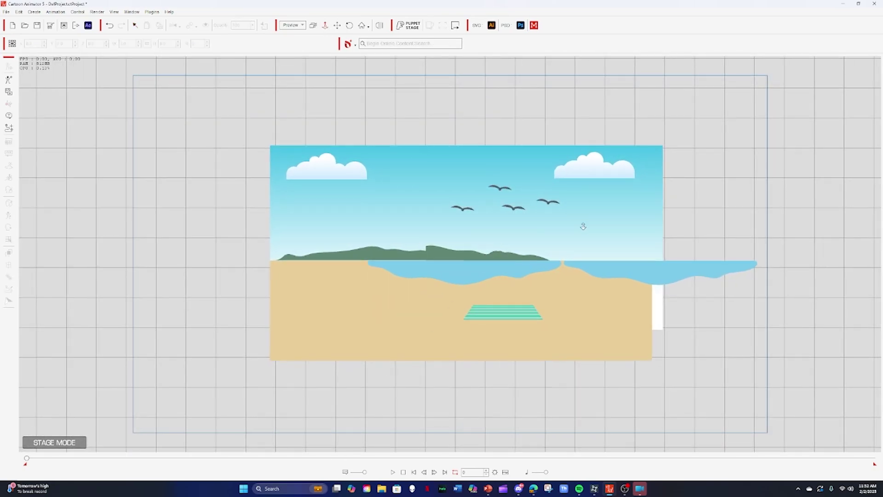
left_click(135, 25)
left_click(639, 231)
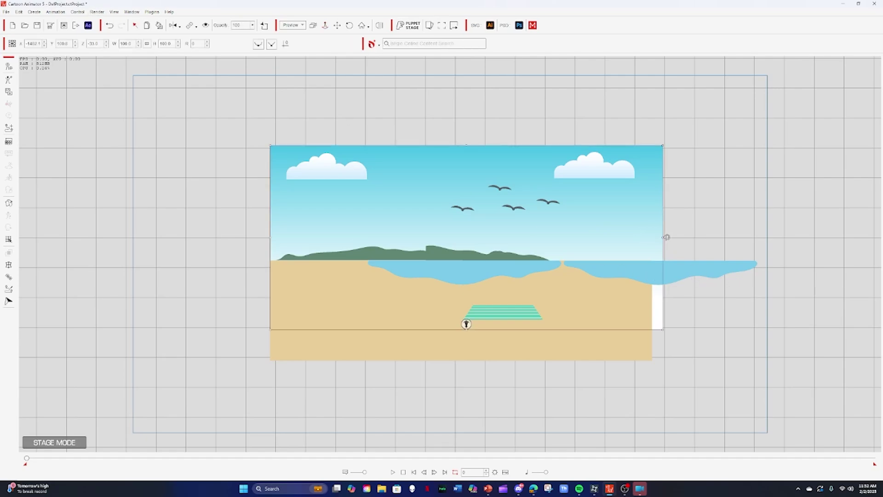
left_click_drag(664, 237, 880, 235)
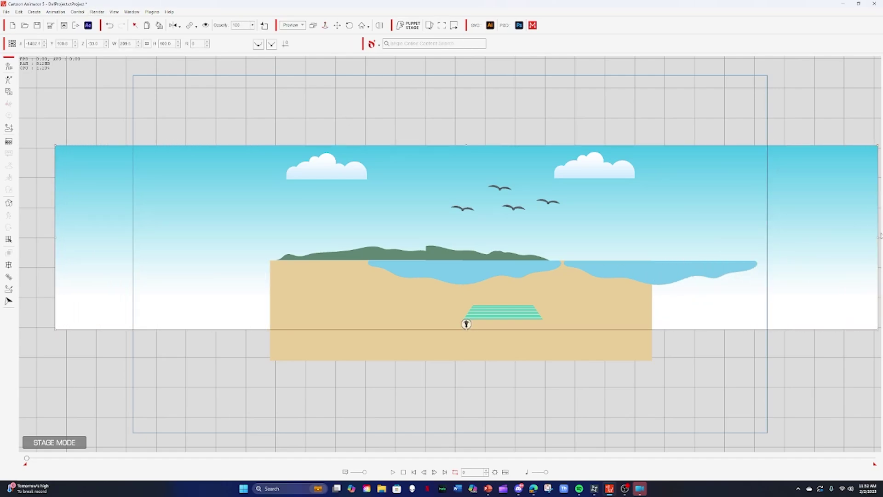
left_click_drag(138, 186, 354, 189)
left_click_drag(369, 304, 370, 305)
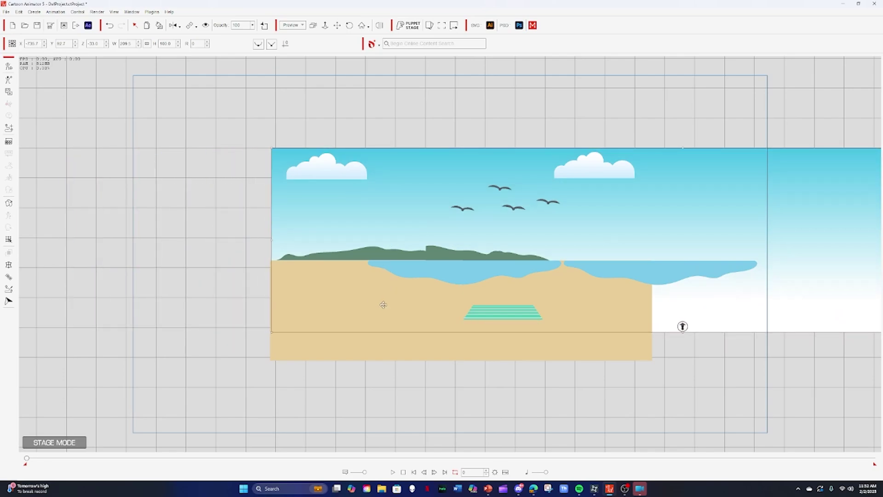
- Widen the sand foreground to about 225% and align its left edge with the extended sky
left_click(553, 348)
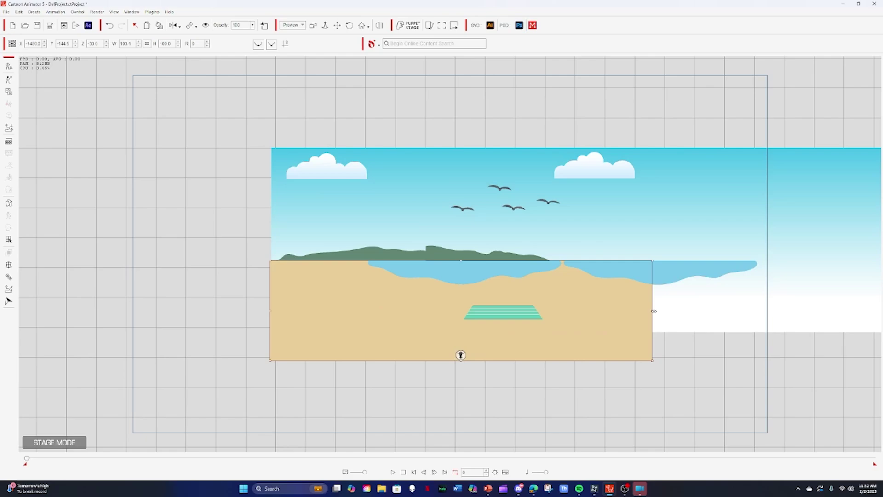
left_click_drag(652, 311, 863, 312)
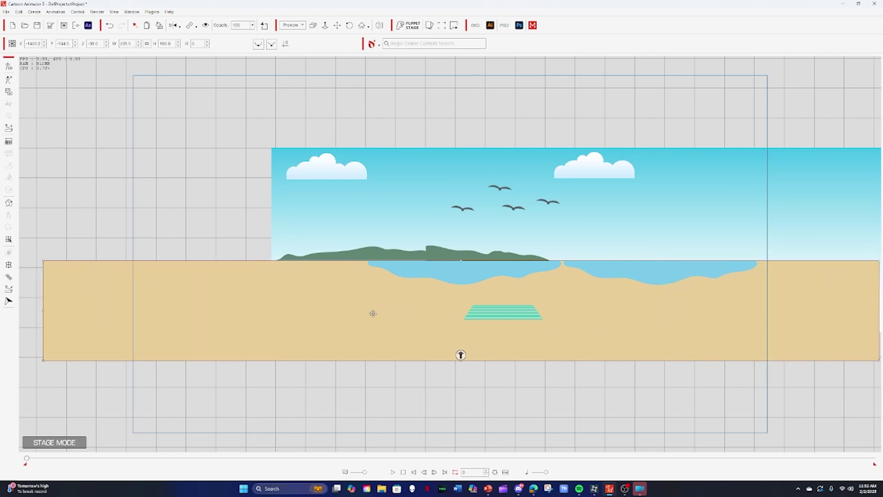
left_click_drag(383, 312, 520, 309)
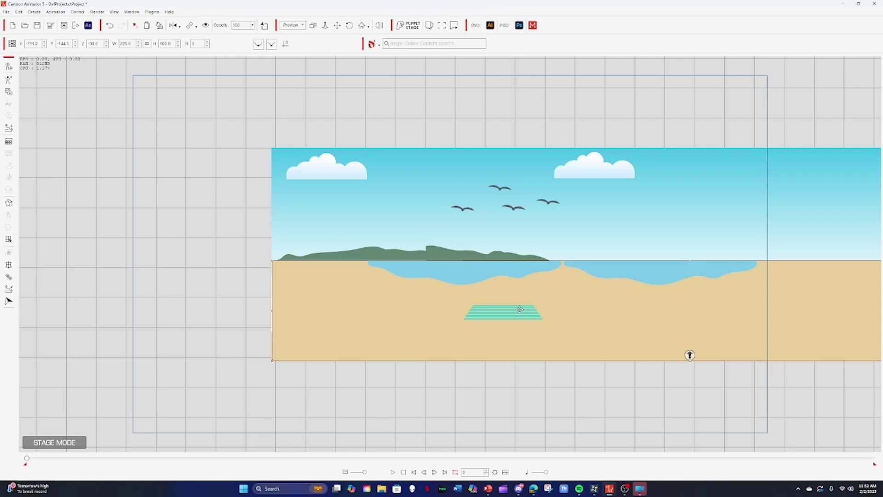
left_click(303, 133)
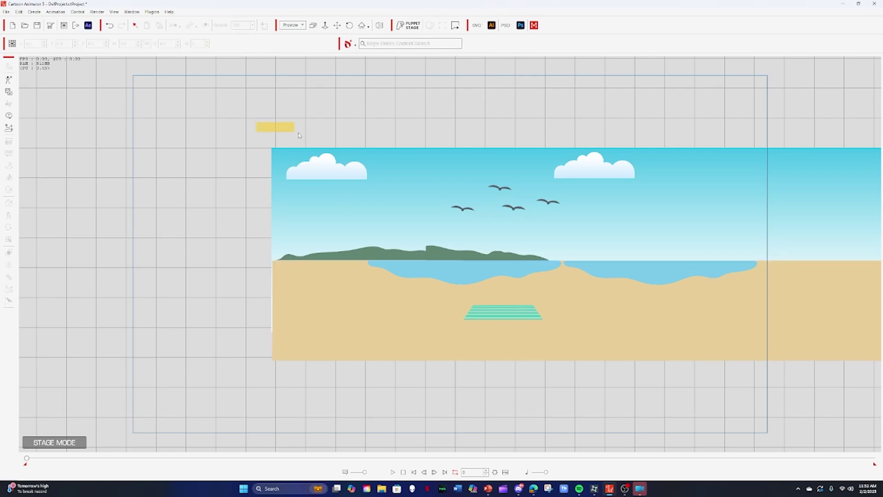
left_click(321, 318)
left_click_drag(320, 314, 311, 269)
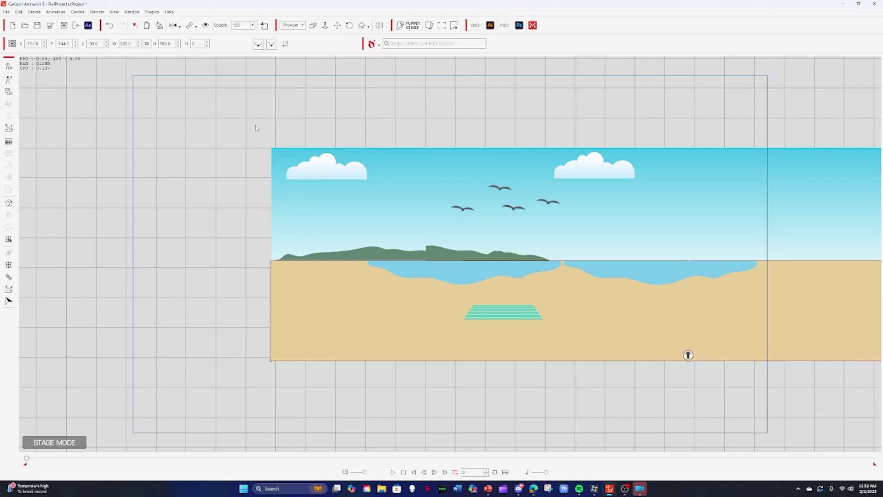
- Select the whole beach scene, enlarge it to fill the camera frame's height, and align its left end with the frame
left_click_drag(256, 128, 821, 405)
left_click_drag(710, 243, 573, 235)
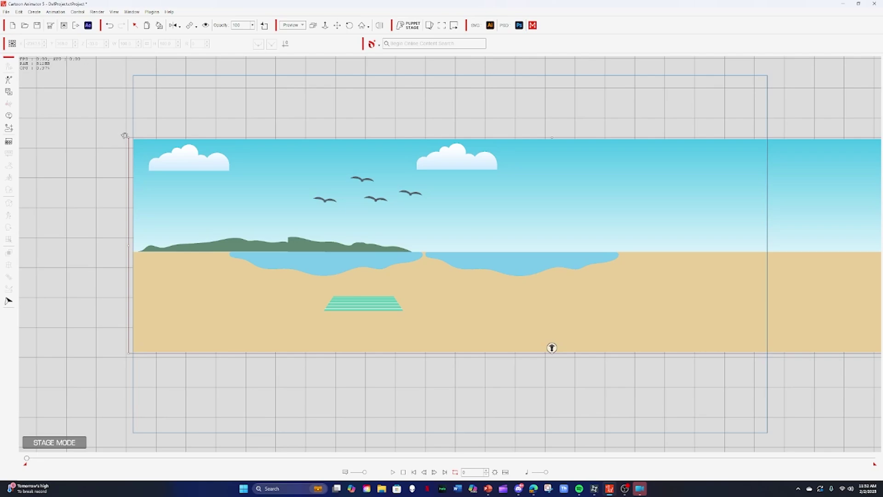
left_click_drag(551, 348, 679, 446)
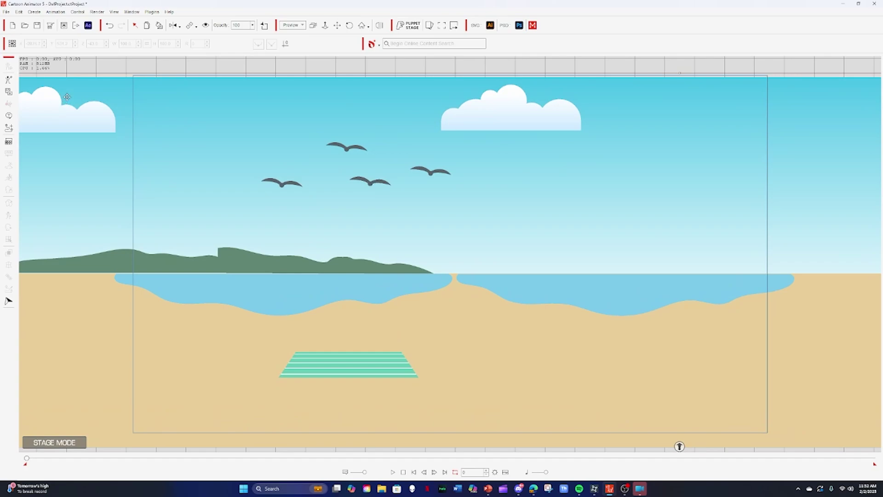
left_click_drag(67, 97, 250, 92)
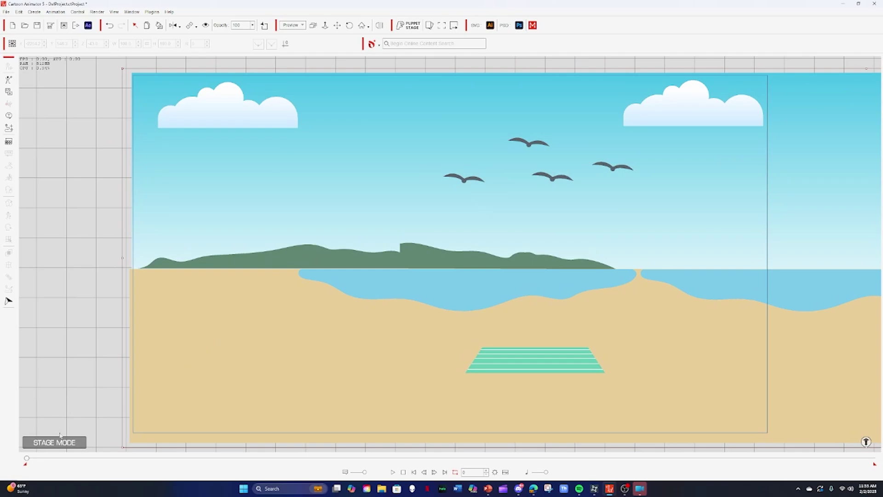
- Animate the selected scene from frame 0 to frame 252 by sliding it left until its right end meets the camera frame
mouse_move(26, 461)
left_mouse_down()
mouse_move(135, 466)
mouse_move(26, 464)
left_mouse_up()
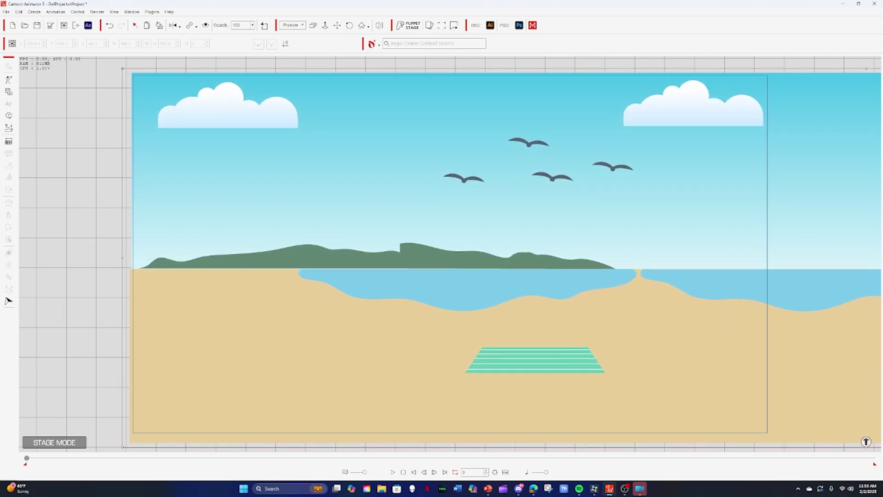
right_click(327, 184)
left_click(342, 228)
mouse_move(28, 458)
left_mouse_down()
mouse_move(163, 458)
mouse_move(43, 458)
left_mouse_up()
left_click_drag(120, 458, 132, 473)
left_click_drag(859, 147, 382, 153)
left_click_drag(752, 157, 437, 151)
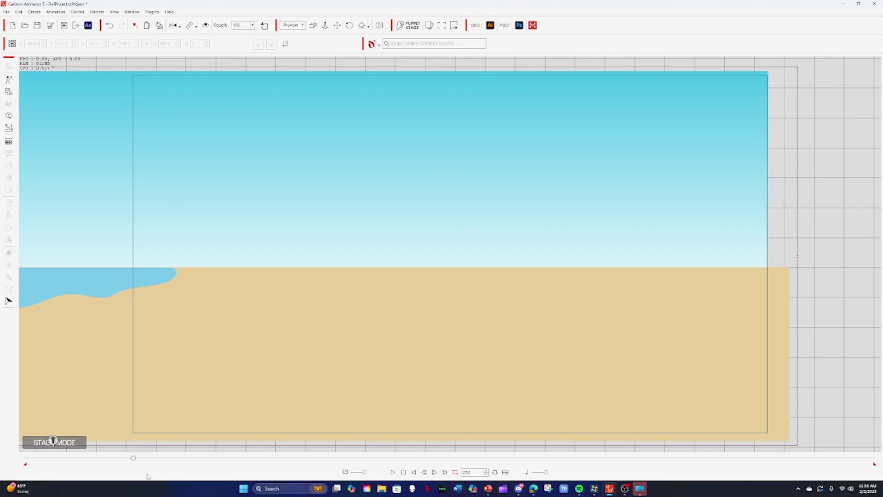
- Play the scrolling beach animation from the first frame and stop the playback
left_click_drag(135, 464, 14, 465)
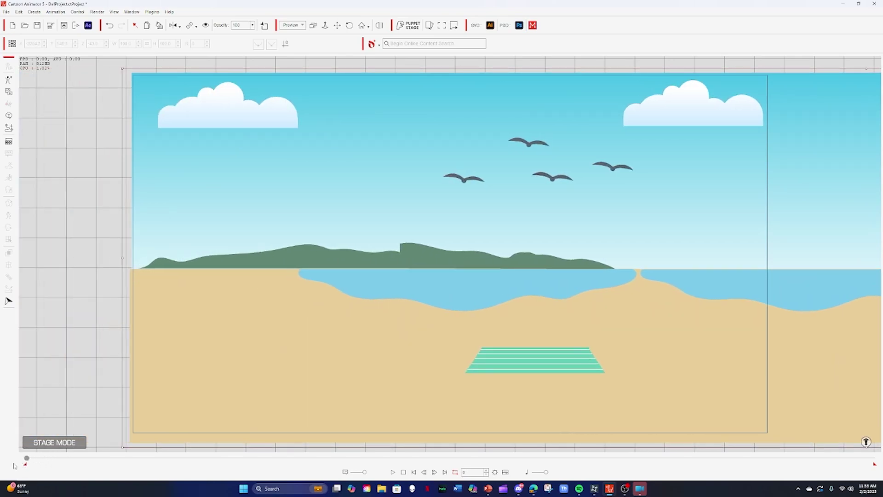
left_click(392, 472)
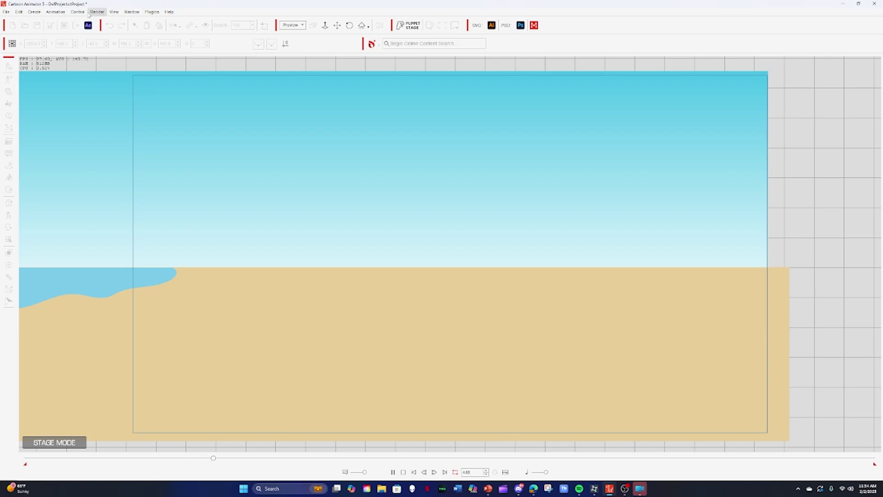
left_click(131, 11)
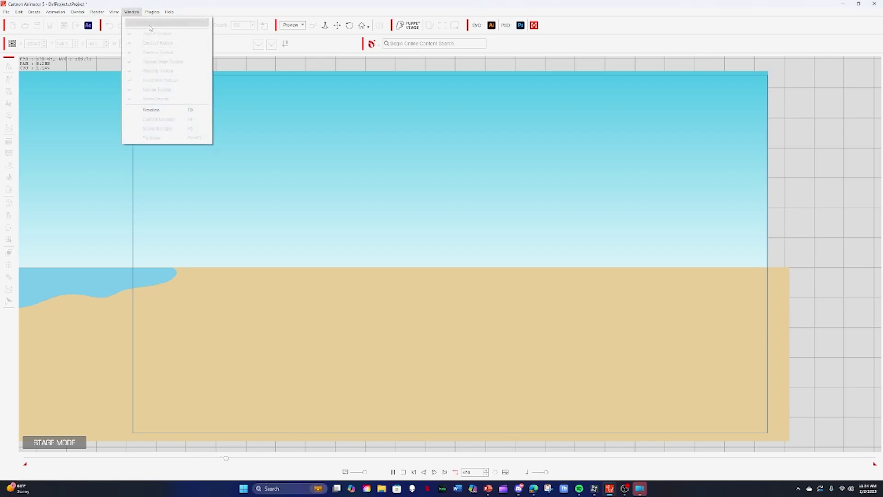
left_click(309, 66)
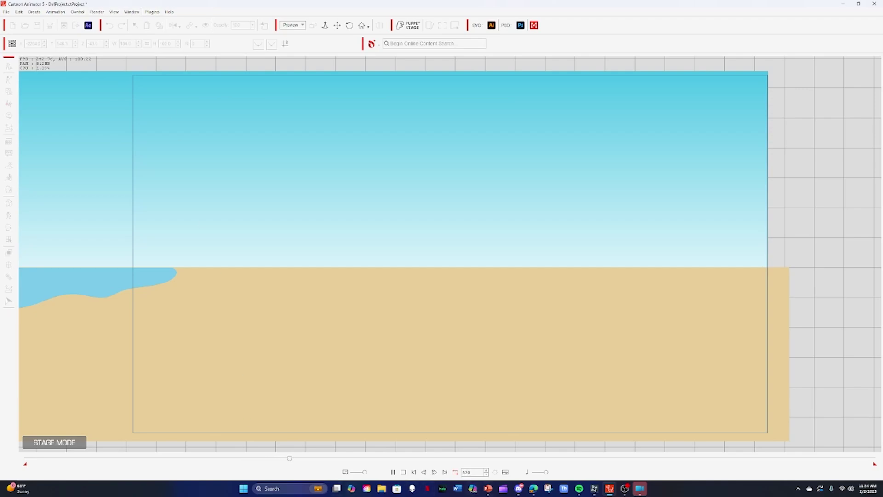
left_click(403, 471)
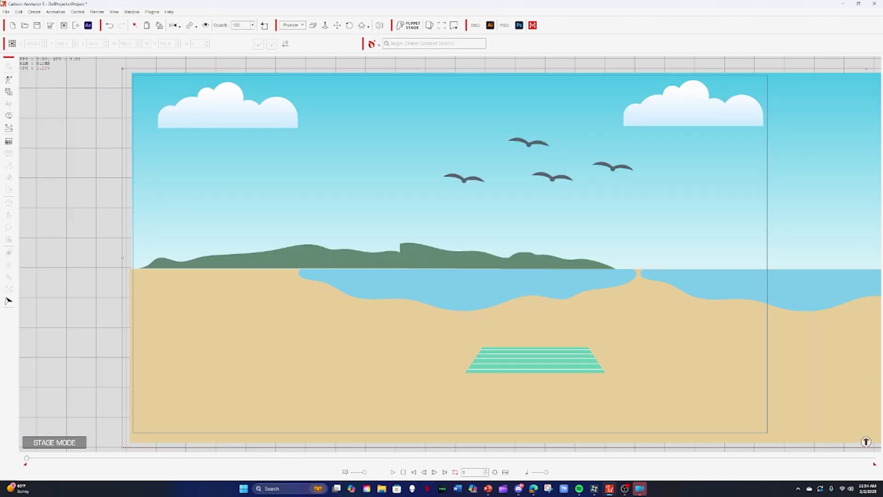
- Restore the default workspace and browse the human actor templates with the Beach search filter cleared
left_click(131, 12)
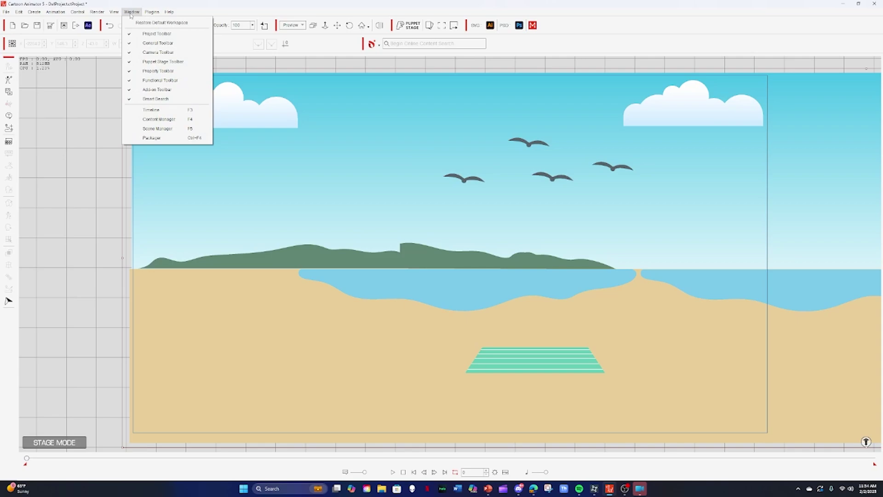
left_click(154, 23)
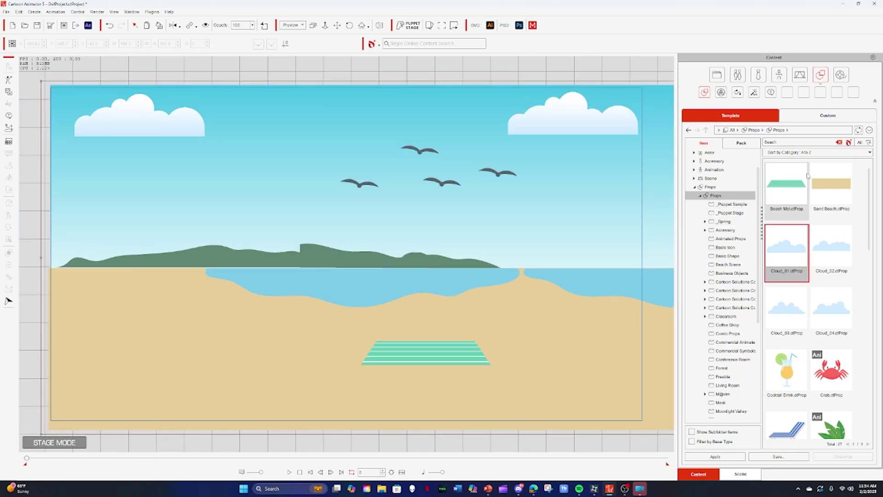
left_click(709, 152)
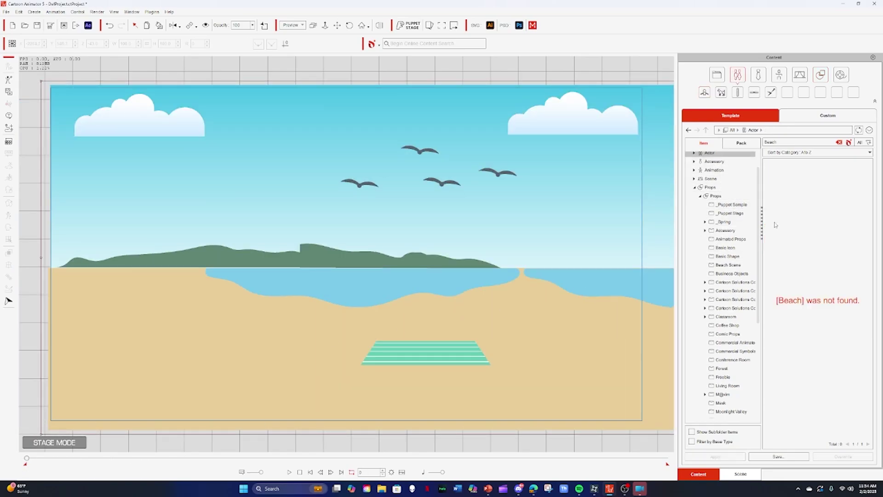
left_click(839, 142)
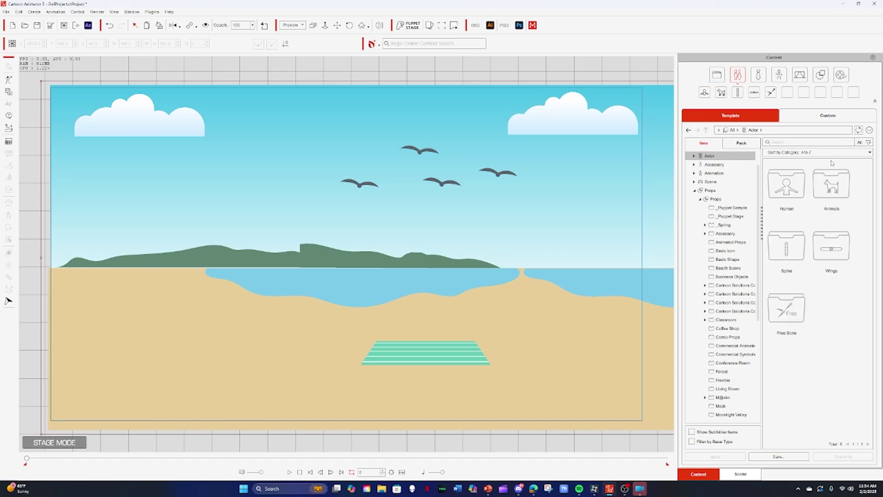
double_click(786, 179)
- Add the Ariel2_S actor to the sand, flip it to face right and position it near the beach's left end
left_click_drag(829, 239, 269, 283)
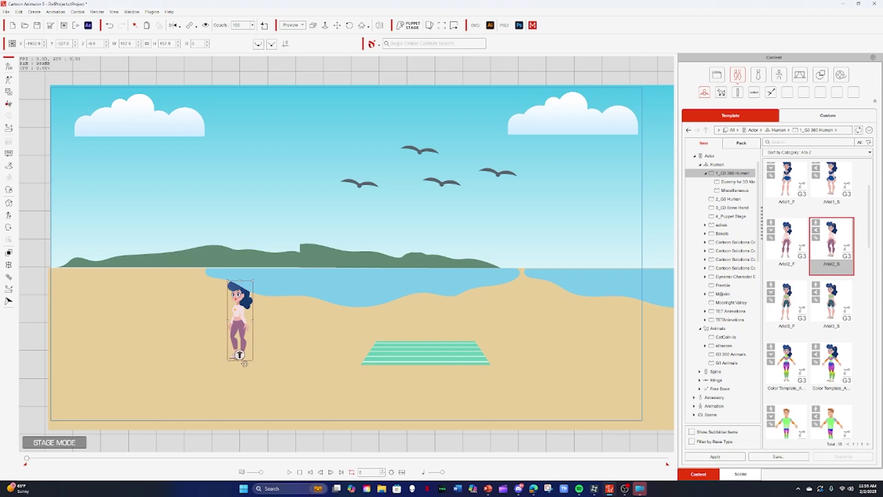
left_click_drag(244, 363, 209, 338)
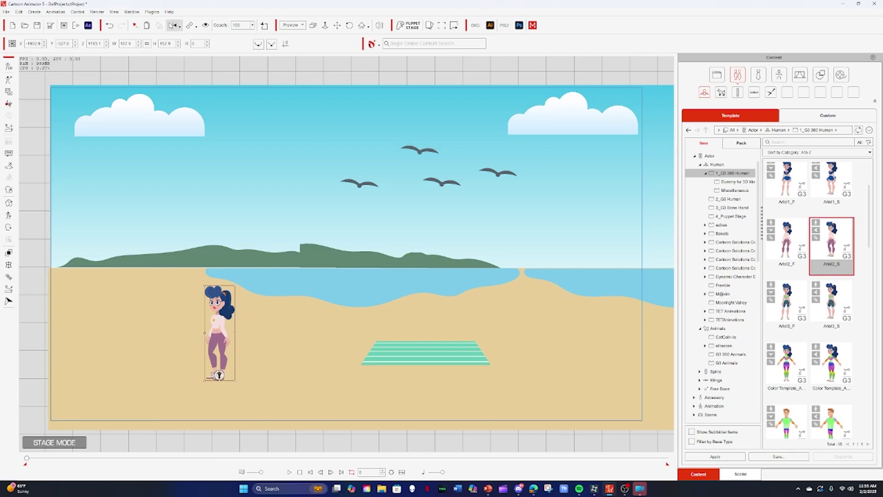
left_click(172, 26)
left_click_drag(224, 340, 132, 352)
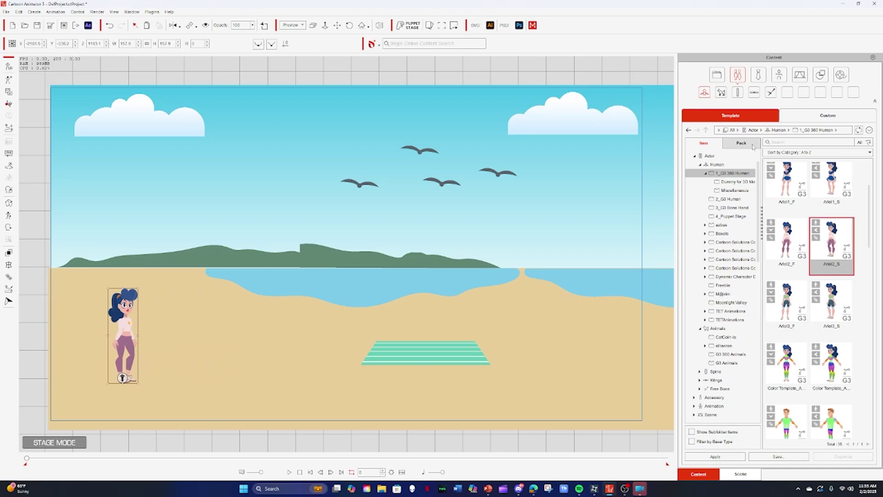
- Apply the Walk(2L) motion from the Animation content pack to the actor standing on the sand
left_click(749, 144)
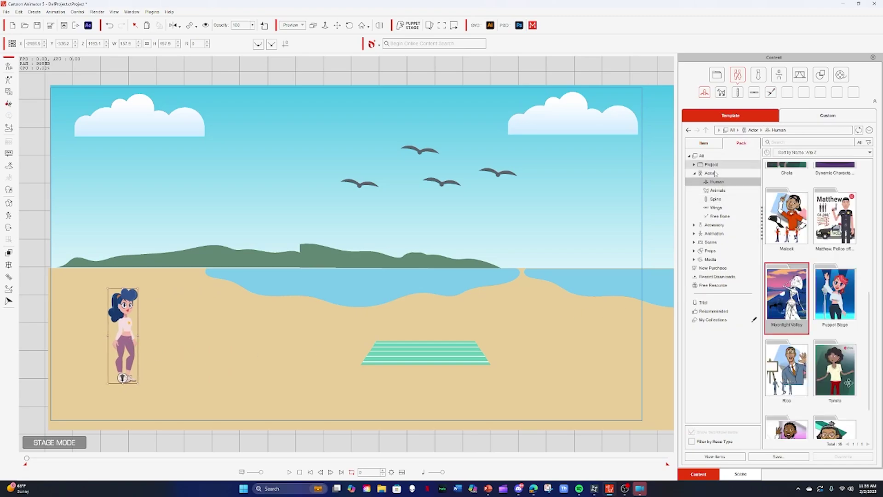
left_click(716, 233)
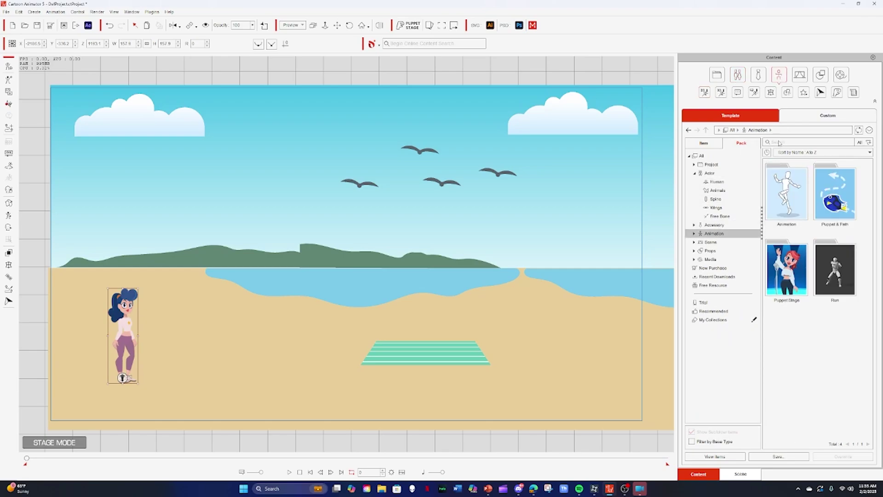
double_click(799, 230)
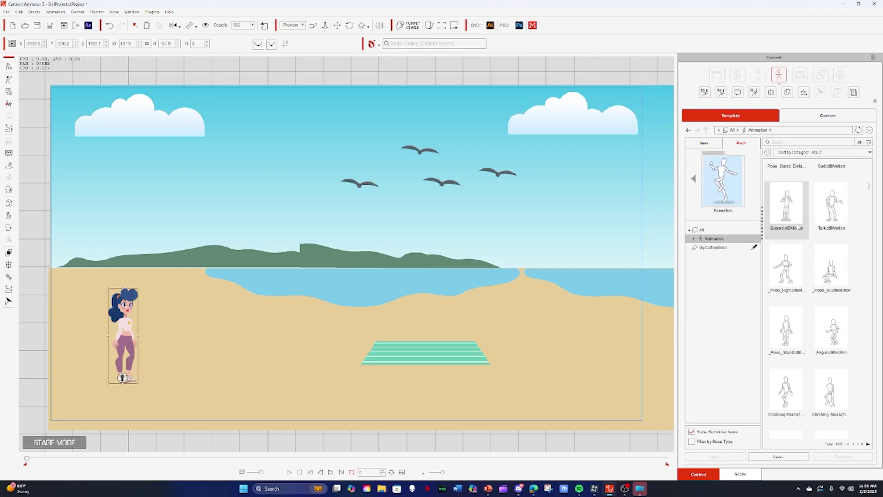
scroll(810, 239, "down", 1)
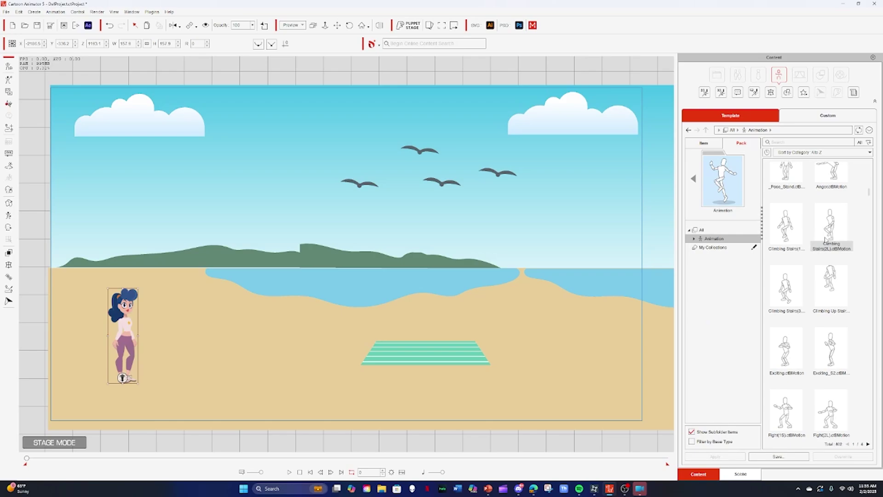
scroll(825, 238, "down", 3)
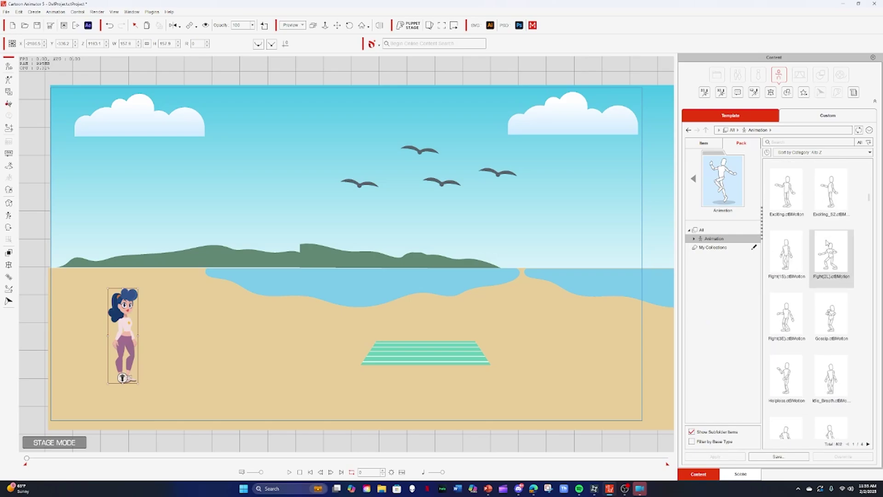
scroll(825, 243, "down", 3)
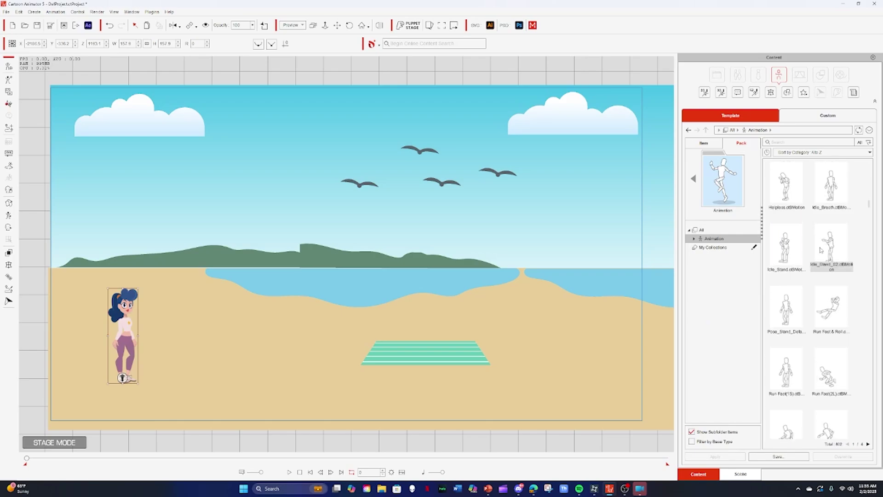
scroll(820, 250, "down", 3)
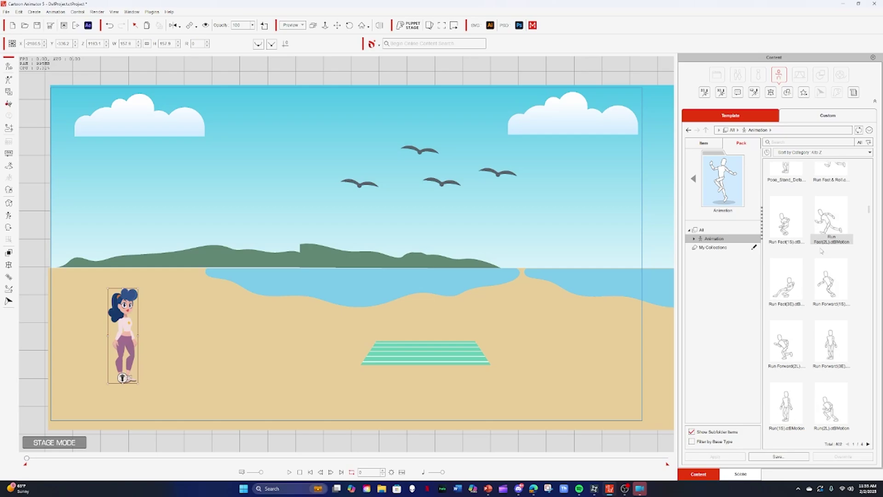
scroll(822, 253, "down", 2)
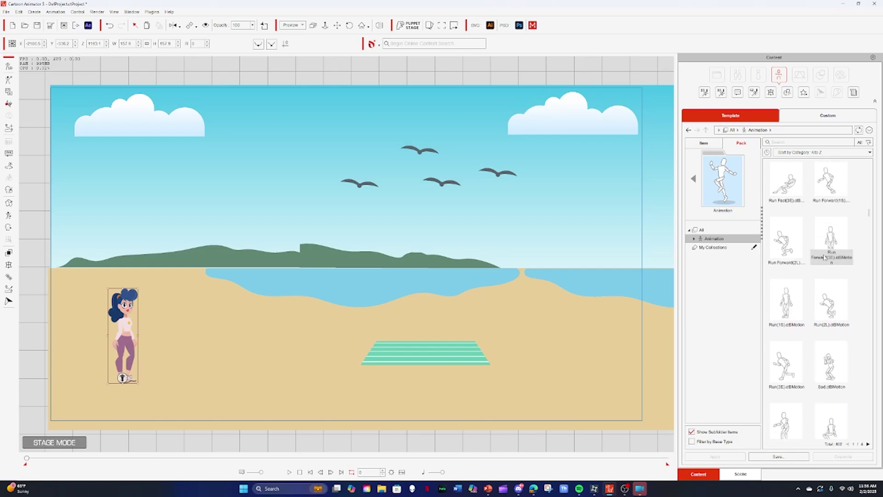
scroll(825, 258, "down", 5)
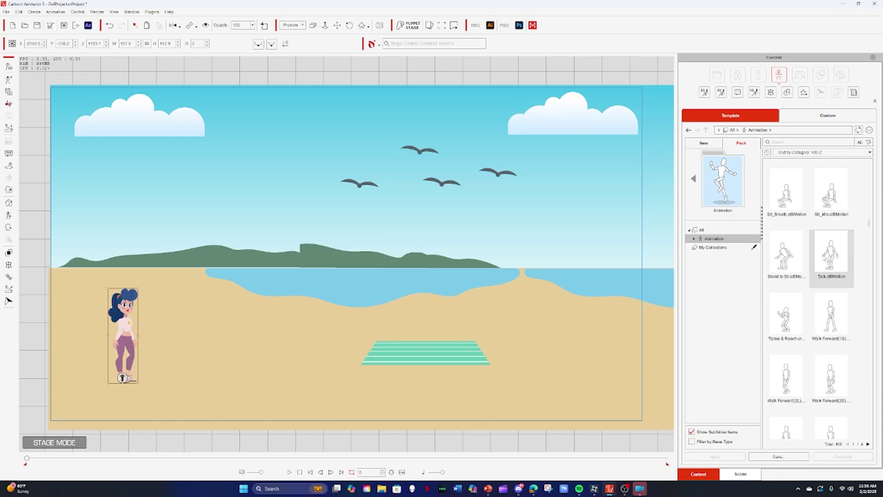
scroll(824, 253, "down", 3)
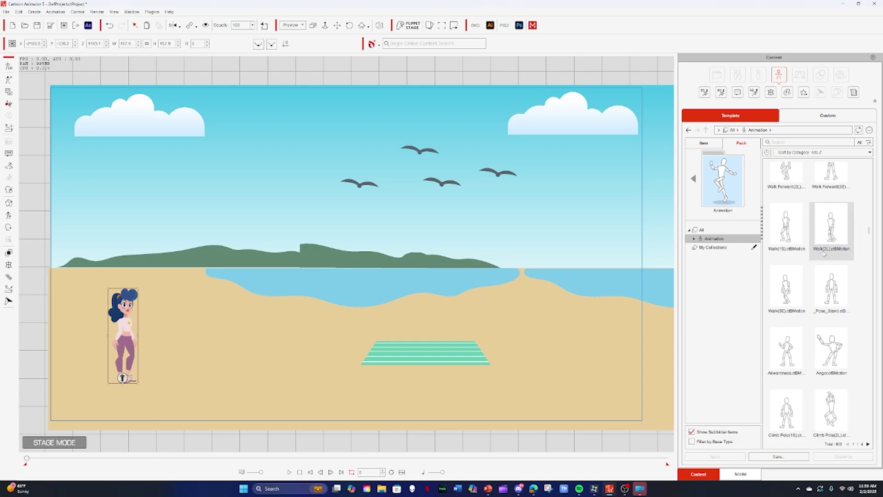
scroll(824, 253, "down", 1)
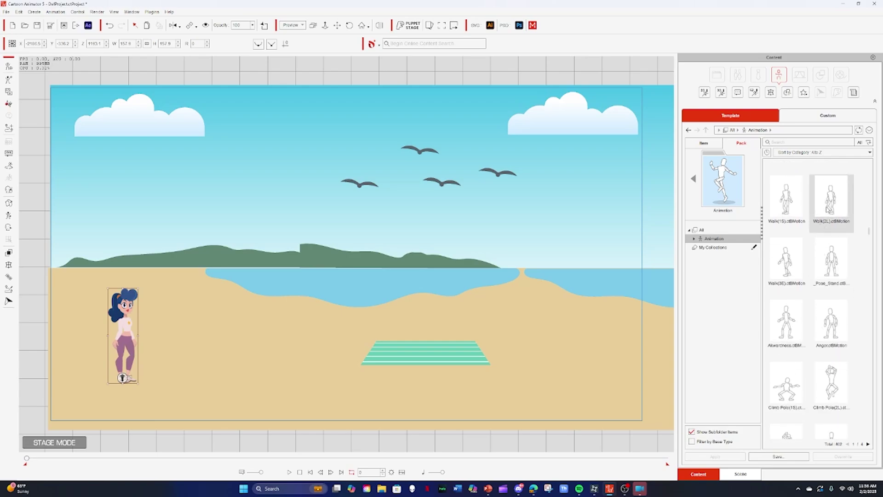
left_click_drag(831, 203, 131, 327)
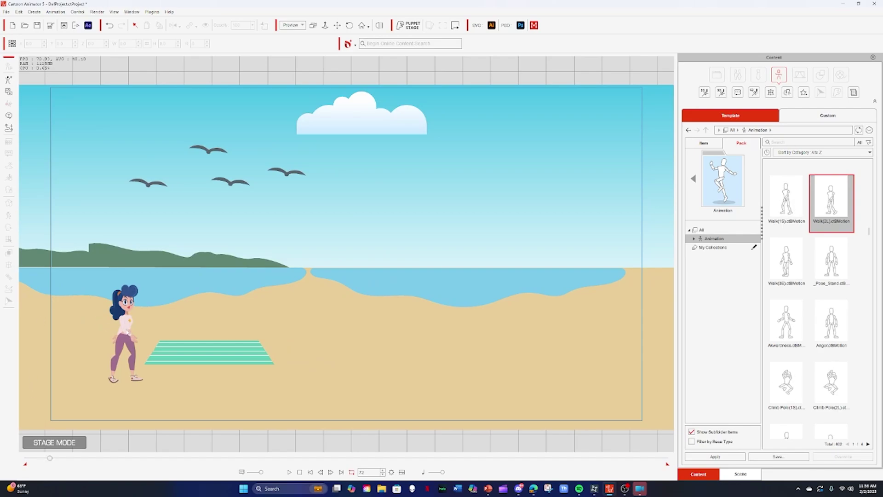
- Set up Motion Pilot for the actor with Blend Motion enabled, using the Walk(2L) motion with Move in Place
left_click(131, 330)
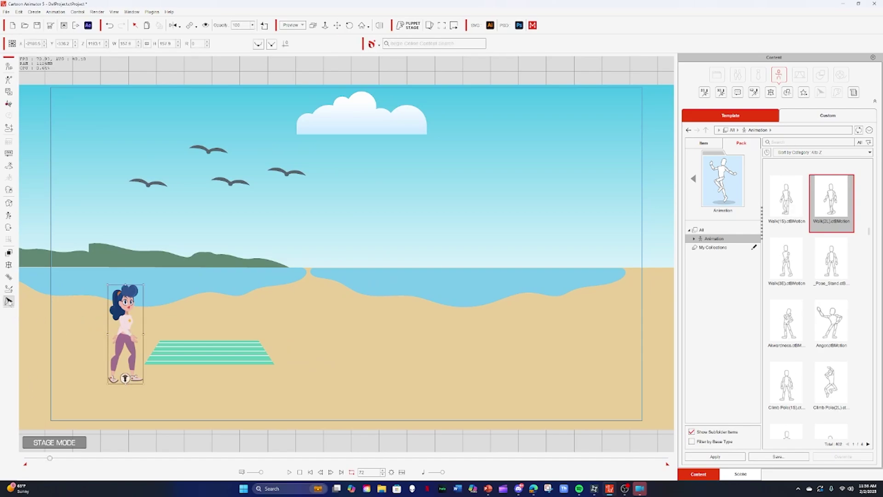
left_click(9, 301)
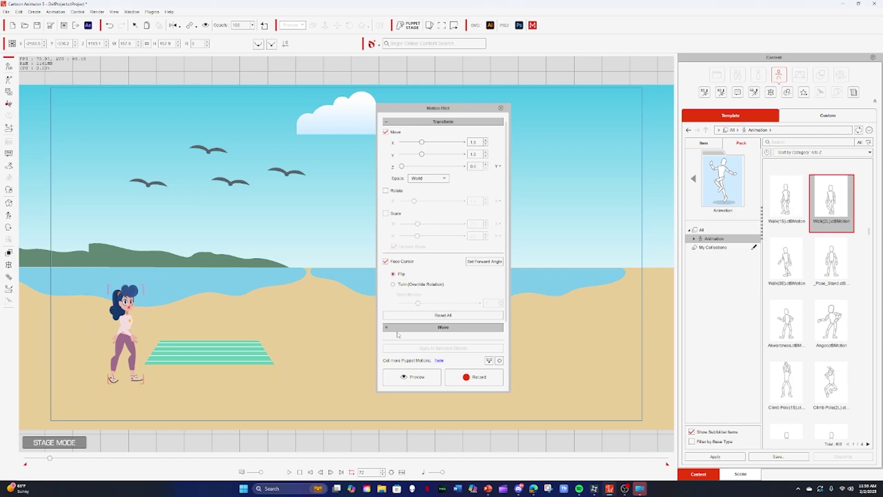
scroll(420, 336, "down", 1)
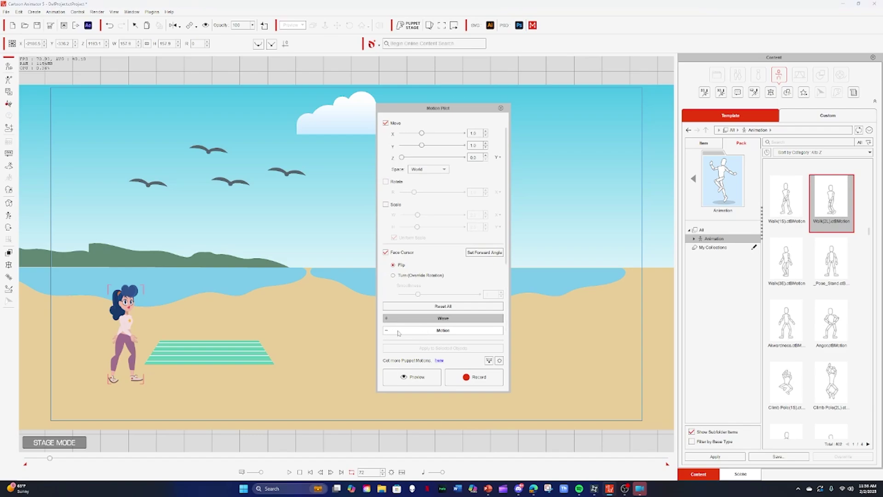
left_click(414, 334)
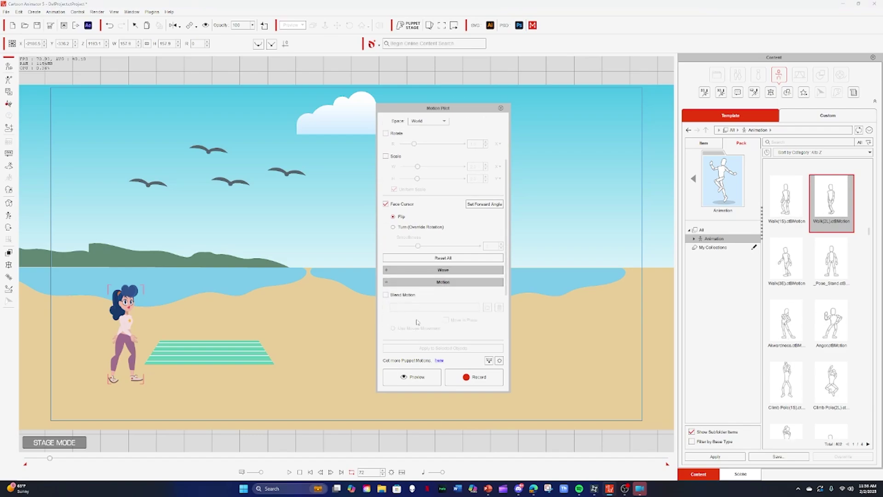
left_click(385, 295)
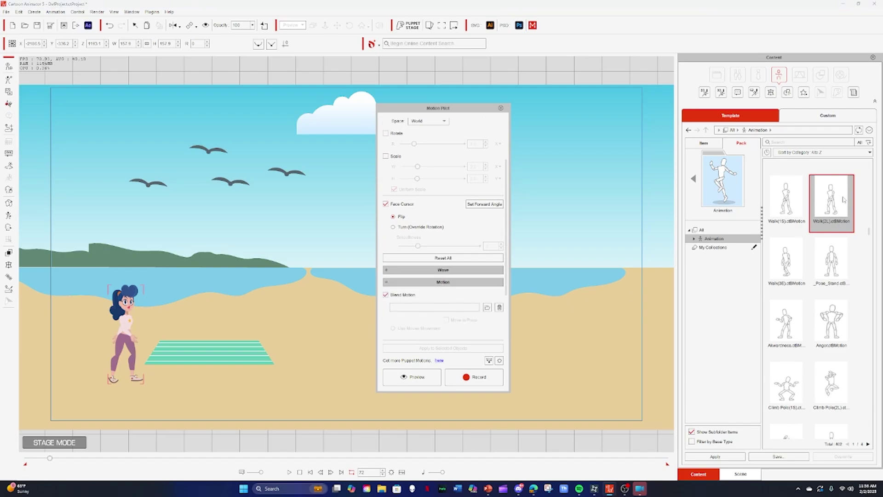
left_click_drag(832, 203, 421, 307)
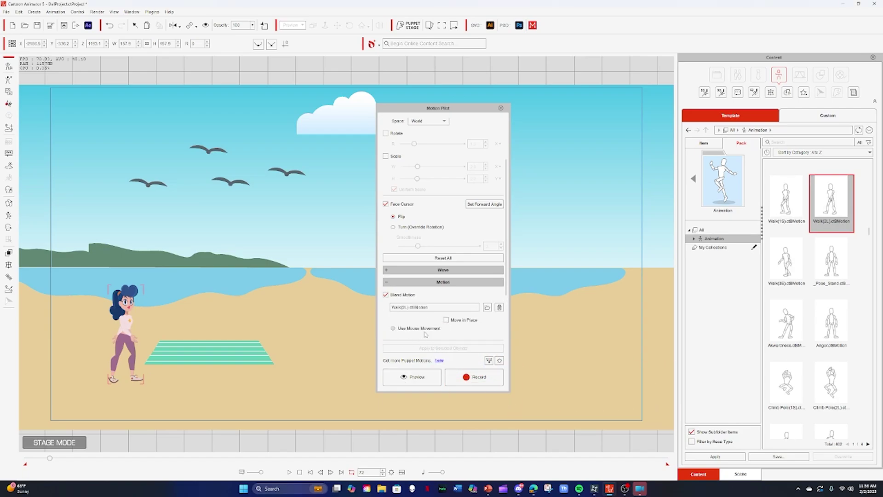
left_click(446, 320)
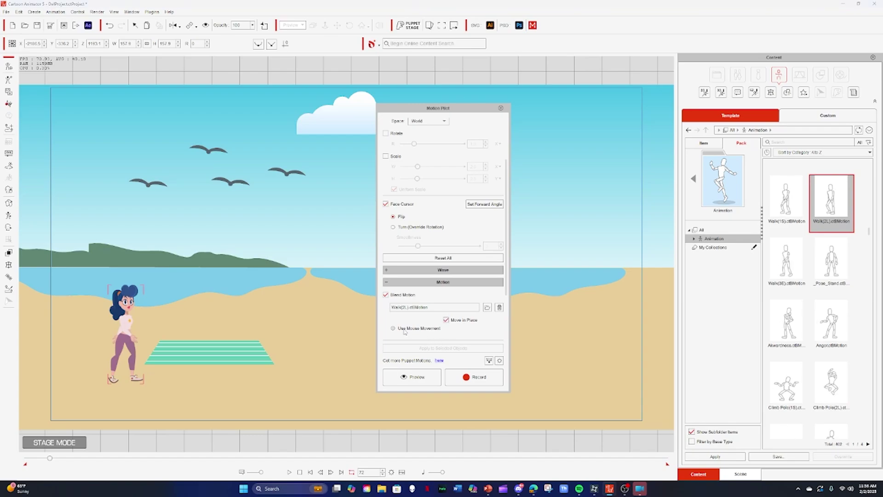
scroll(435, 335, "down", 2)
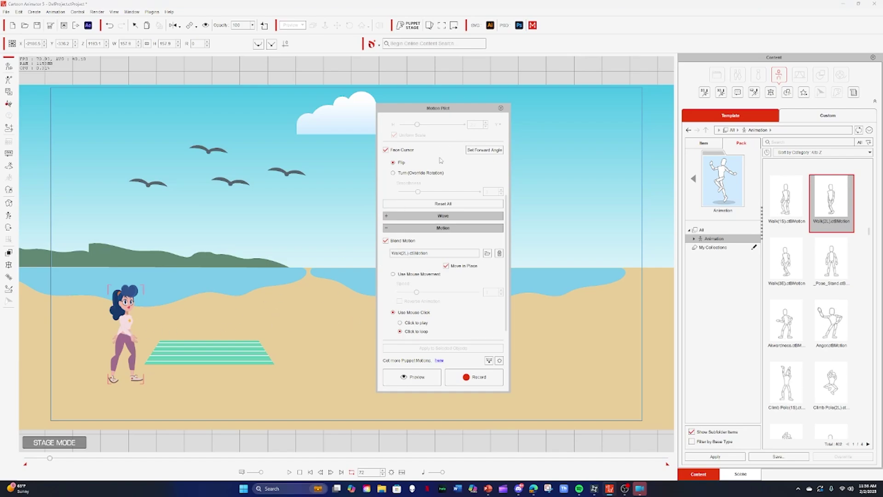
- Record the actor's looping walk with Motion Pilot from frame 72 to about frame 470
left_click(471, 378)
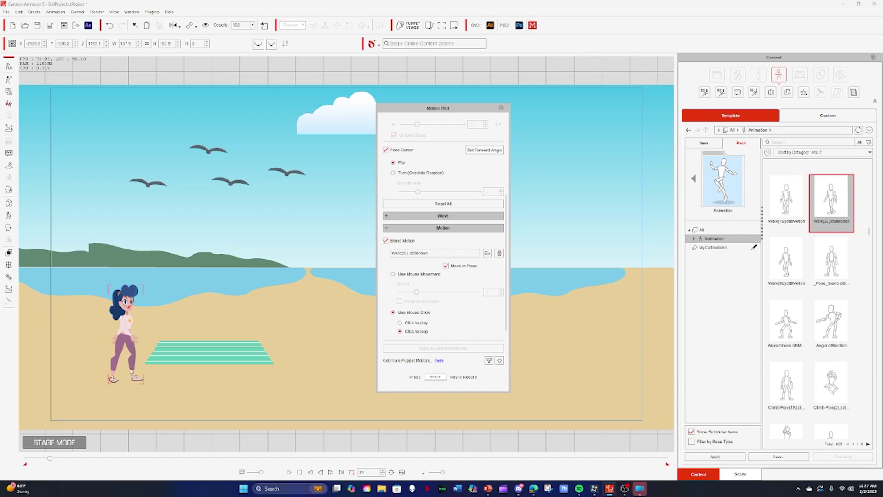
key("space")
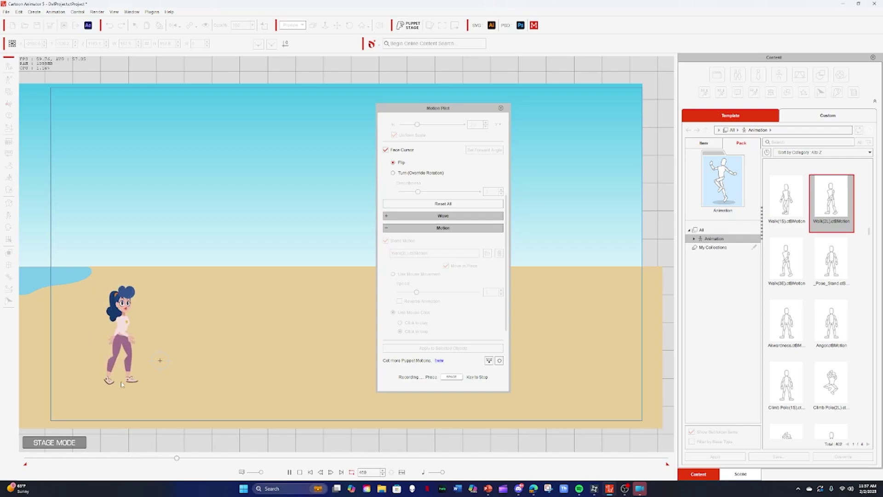
key("space")
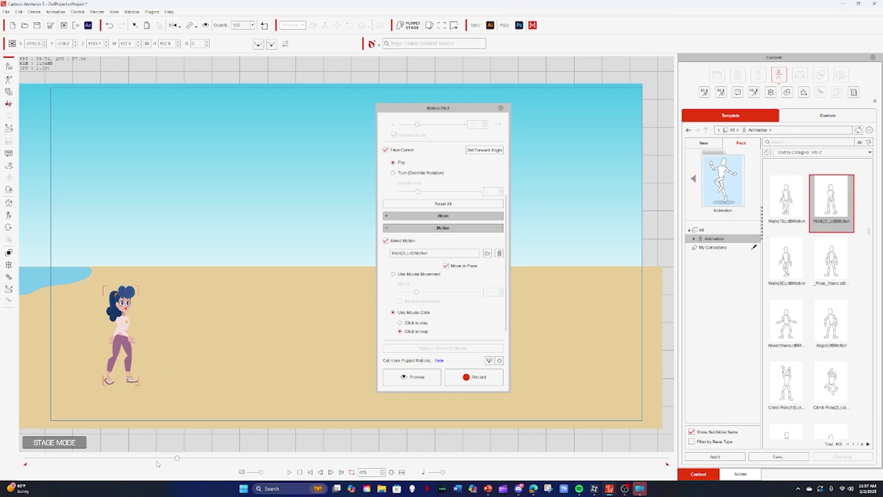
- Play the actor's recorded walk over the scrolling beach from the first frame, and stop the playback
left_click(25, 460)
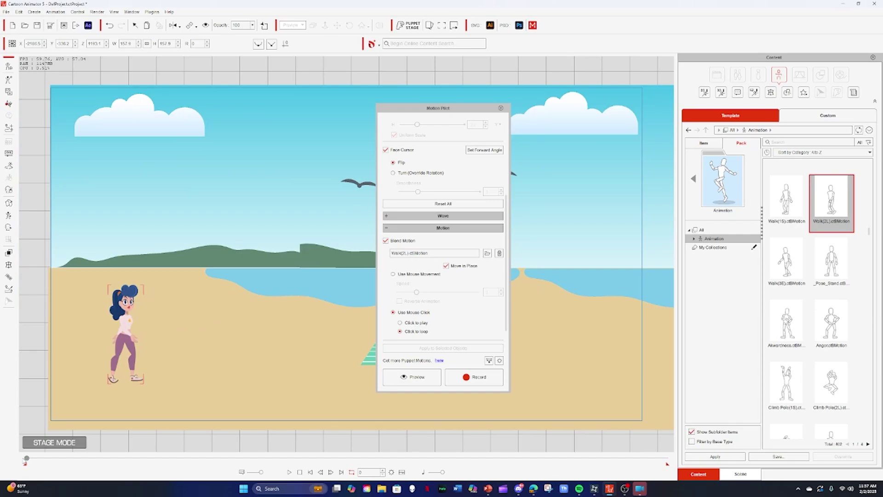
left_click(289, 472)
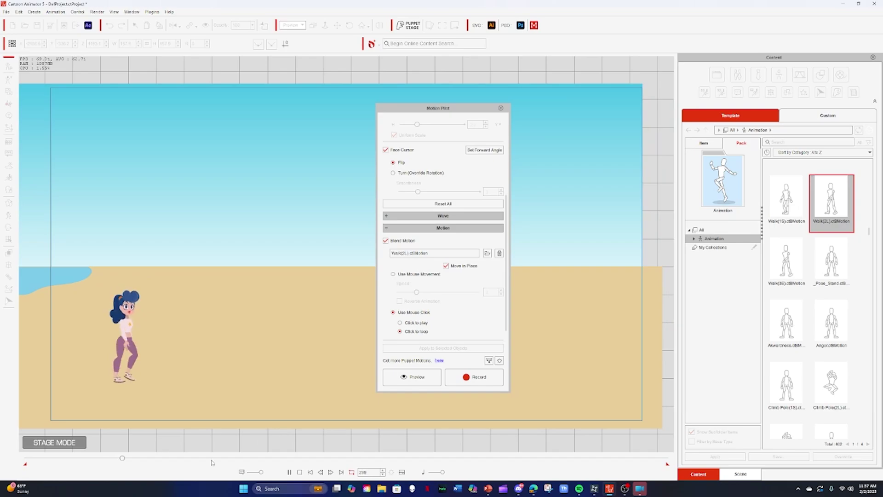
left_click(300, 471)
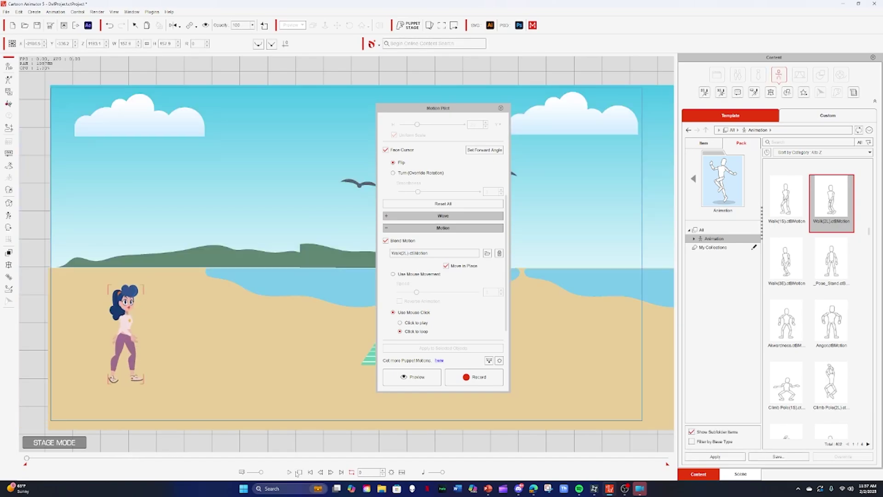
- Shorten the playback range to end at about frame 379, return to frame 0 and close Motion Pilot
left_click_drag(27, 459, 162, 463)
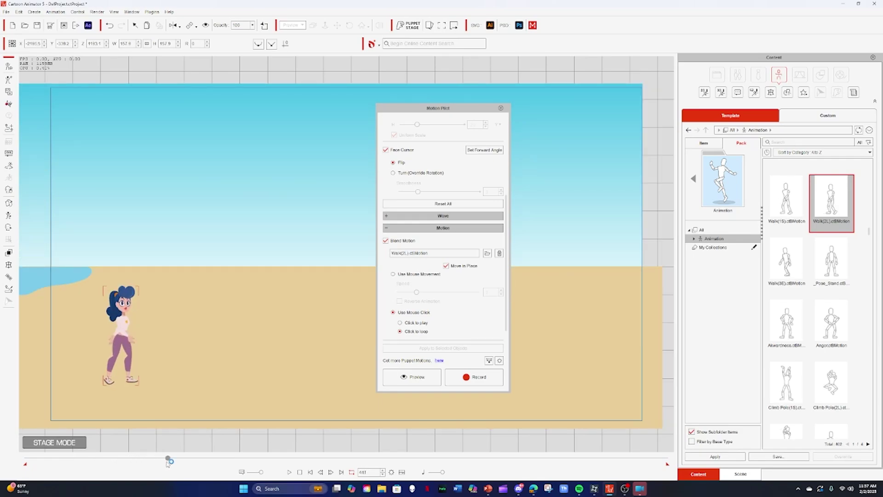
left_click_drag(168, 462, 147, 467)
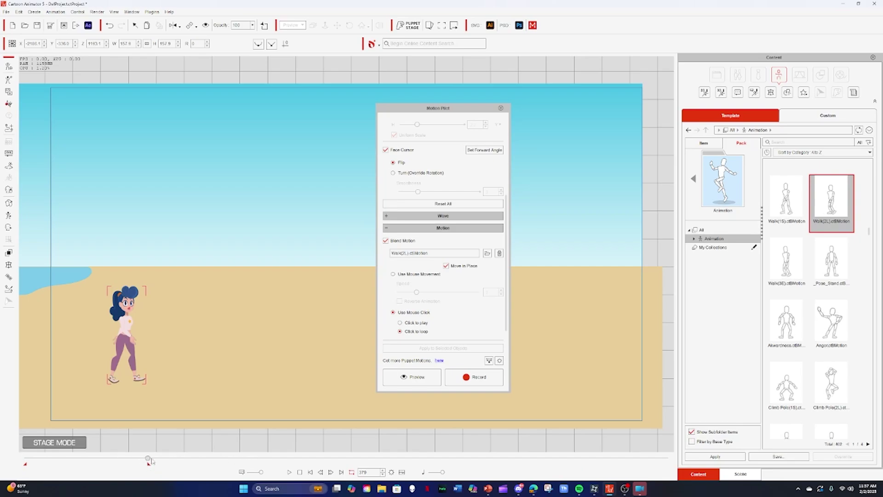
left_click_drag(147, 460, 27, 458)
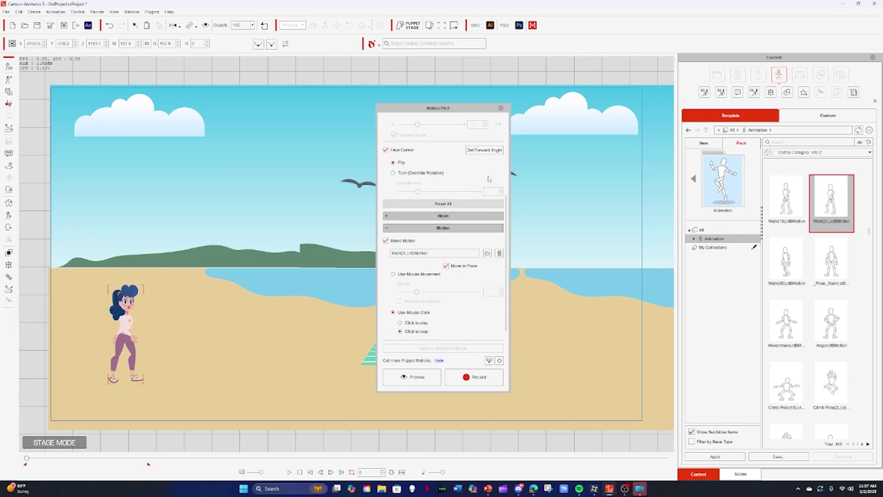
left_click(501, 108)
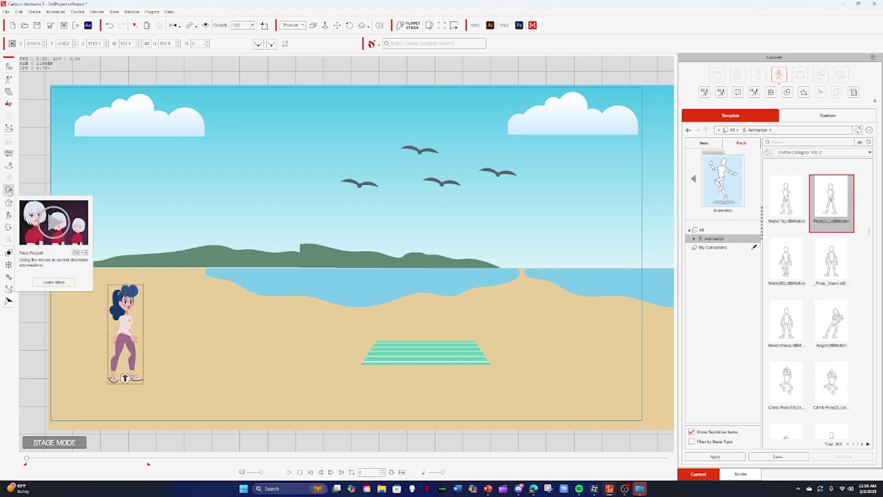
- Set up Face Puppet for the walking actor with the third visible face animation profile and its third full-face control
left_click(9, 190)
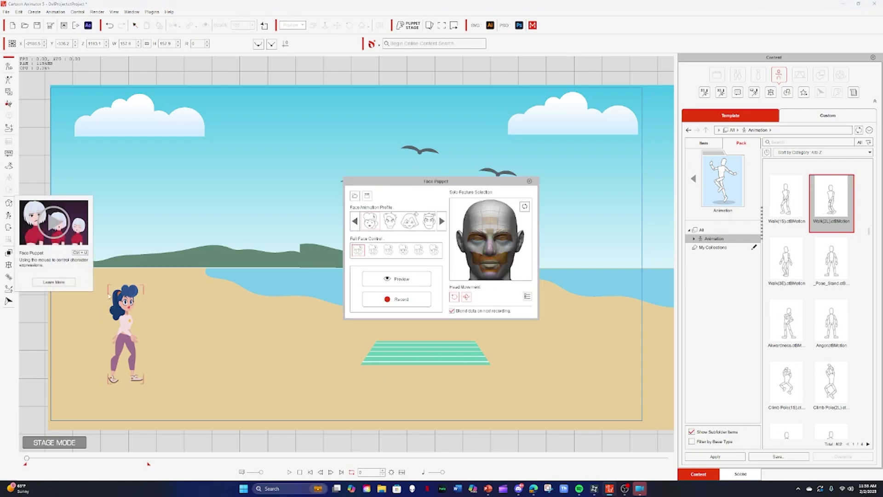
left_click_drag(425, 182, 603, 162)
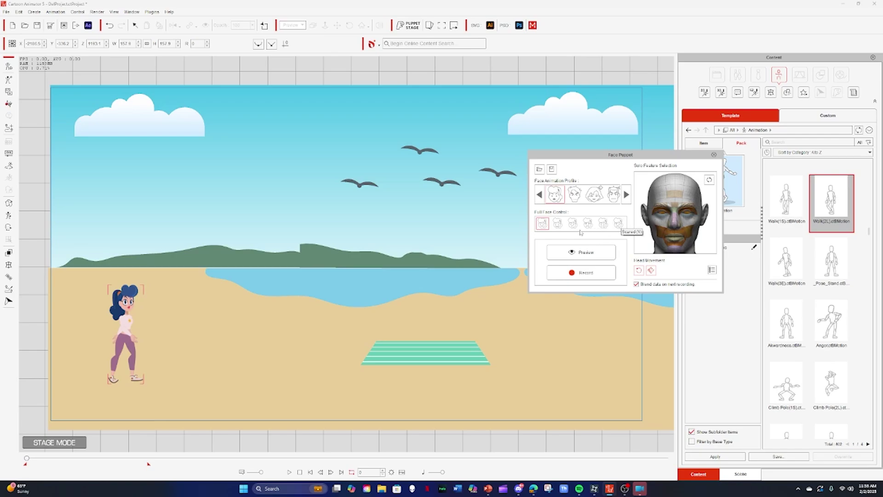
left_click(541, 224)
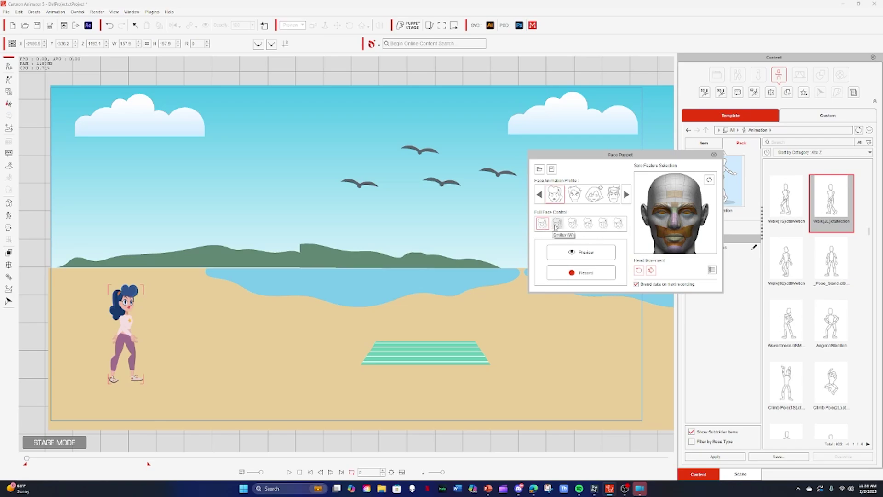
left_click(556, 224)
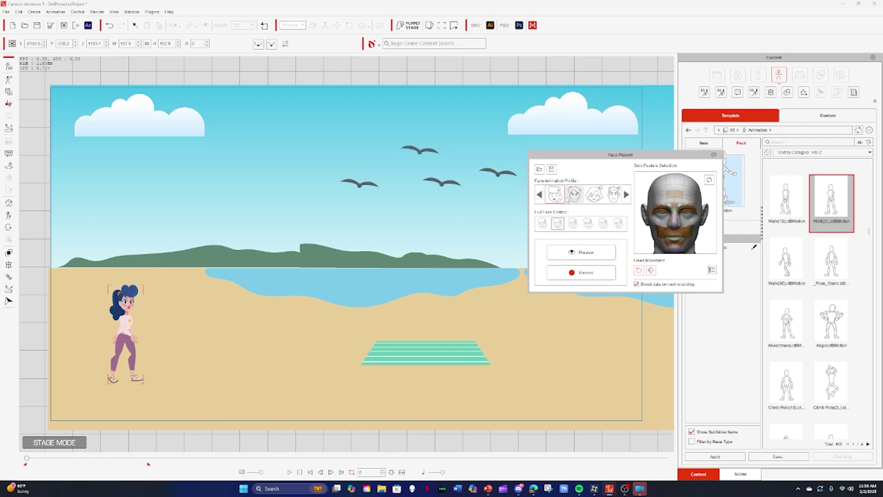
left_click(574, 197)
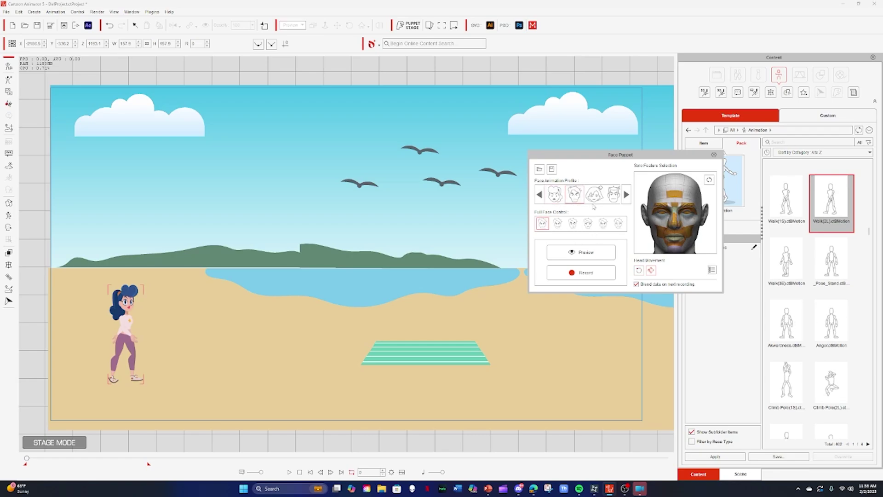
left_click(593, 196)
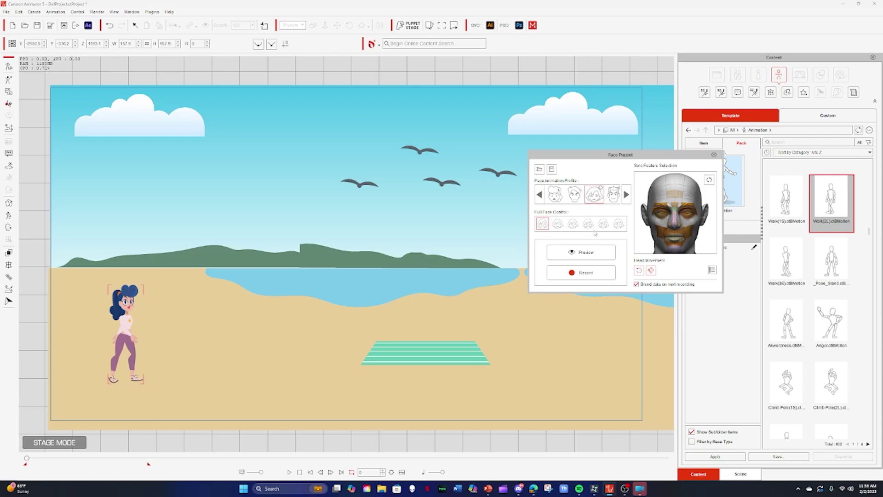
left_click(573, 223)
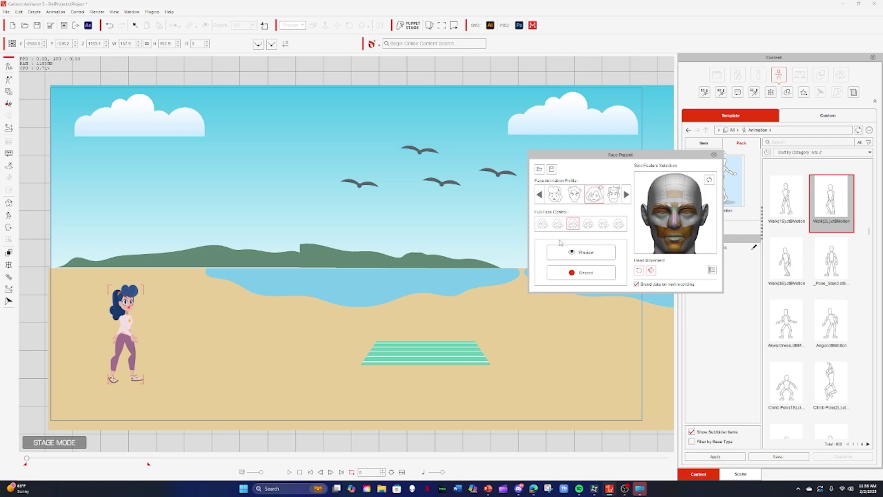
- Record the actor's facial animation with Face Puppet from frame 0 to about frame 300
left_click(575, 273)
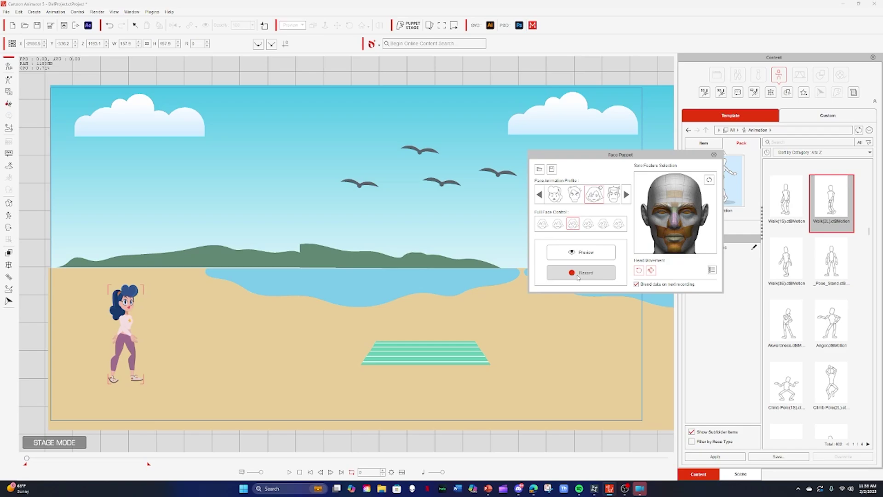
left_click(579, 274)
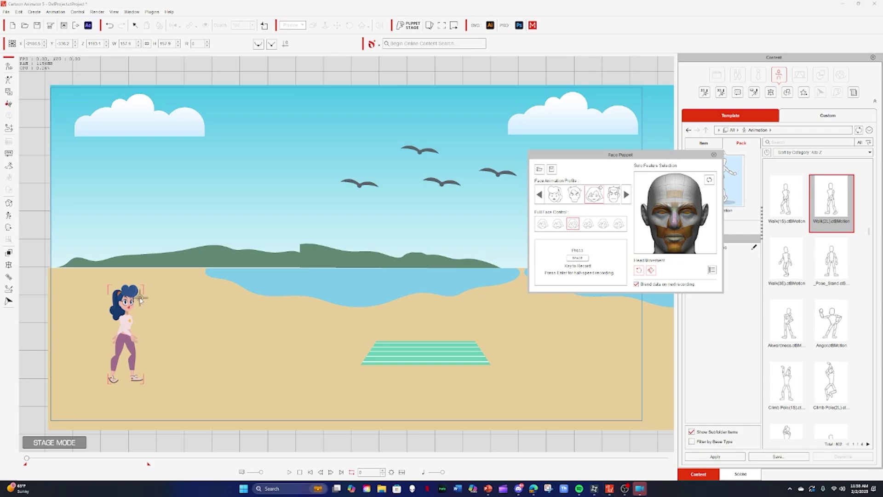
key("space")
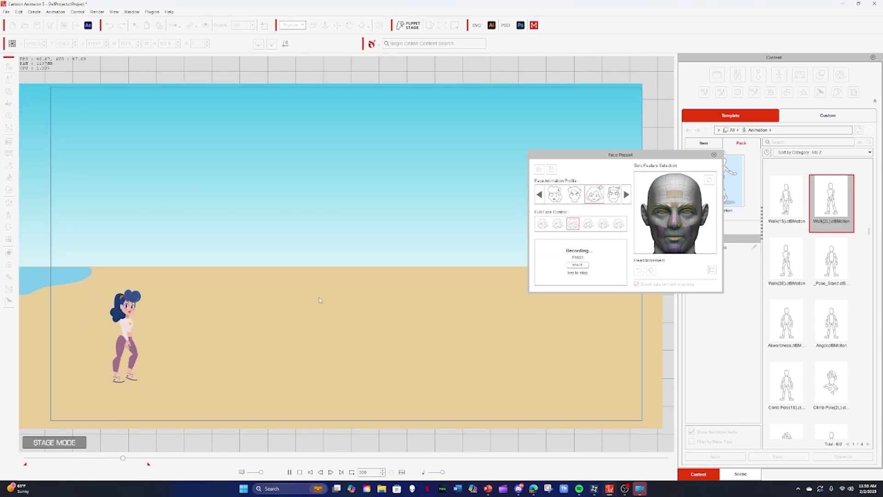
key("space")
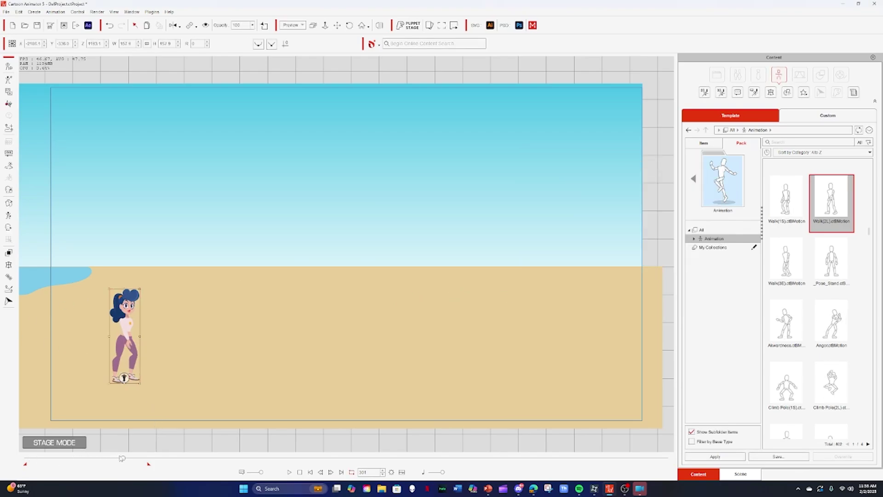
- Play the walk with its facial animation from the first frame, and shorten the playback range to end at about frame 335
left_click_drag(123, 458, 125, 458)
key("Home")
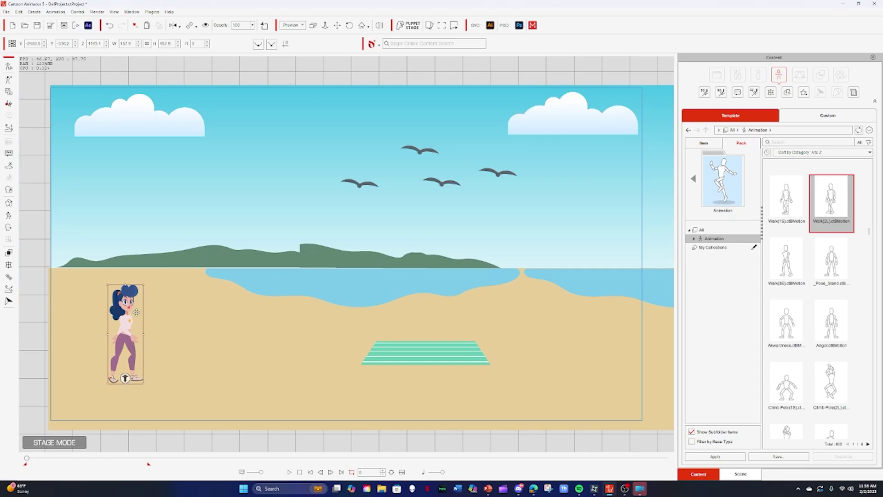
left_click(288, 472)
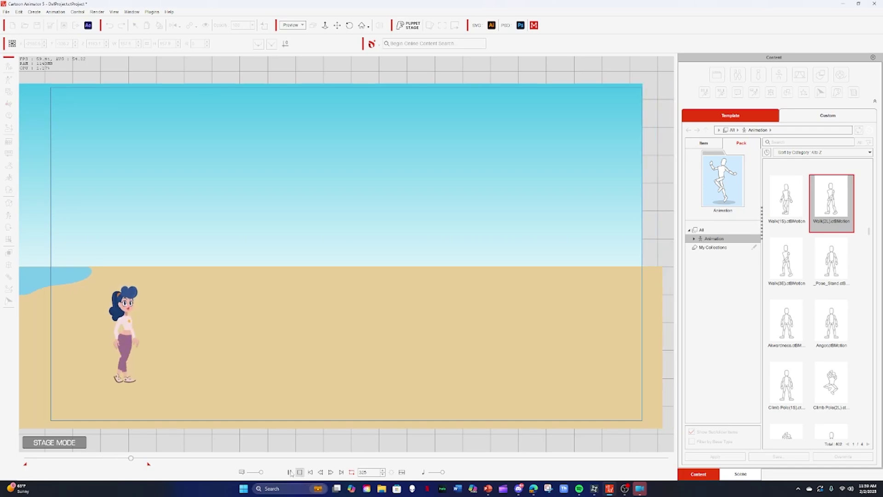
left_click(289, 472)
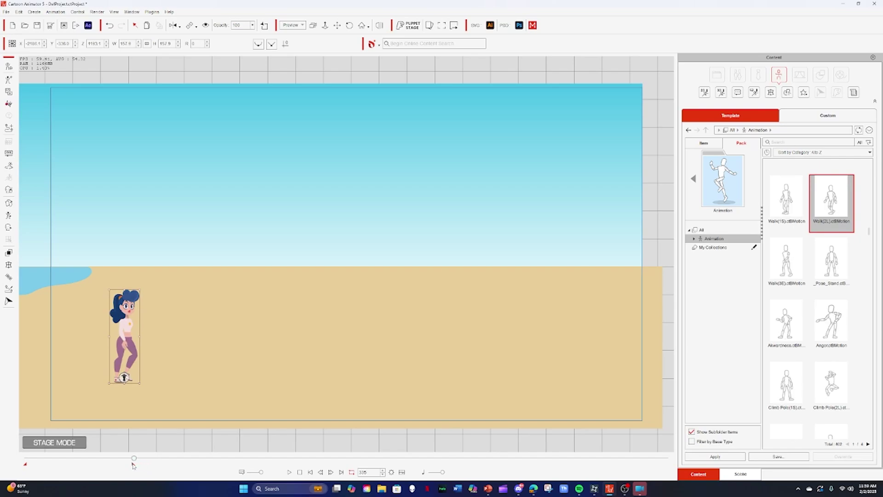
mouse_move(135, 459)
left_mouse_down()
mouse_move(28, 458)
mouse_move(132, 458)
left_mouse_up()
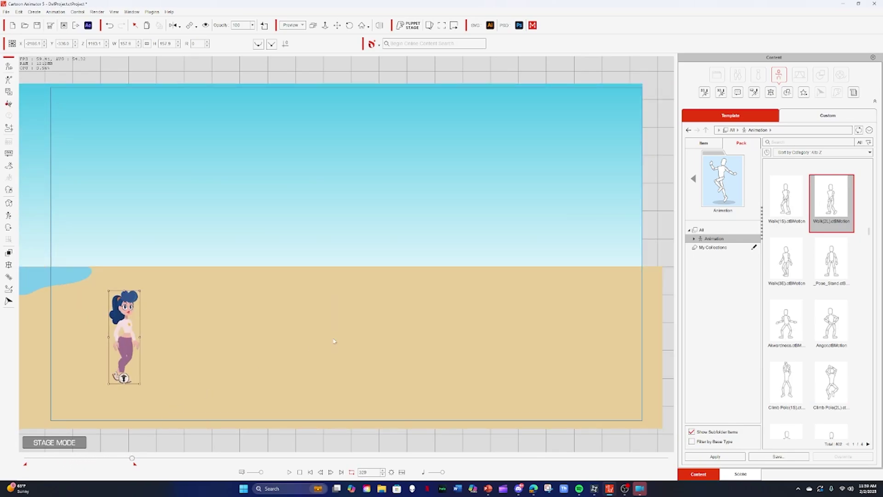